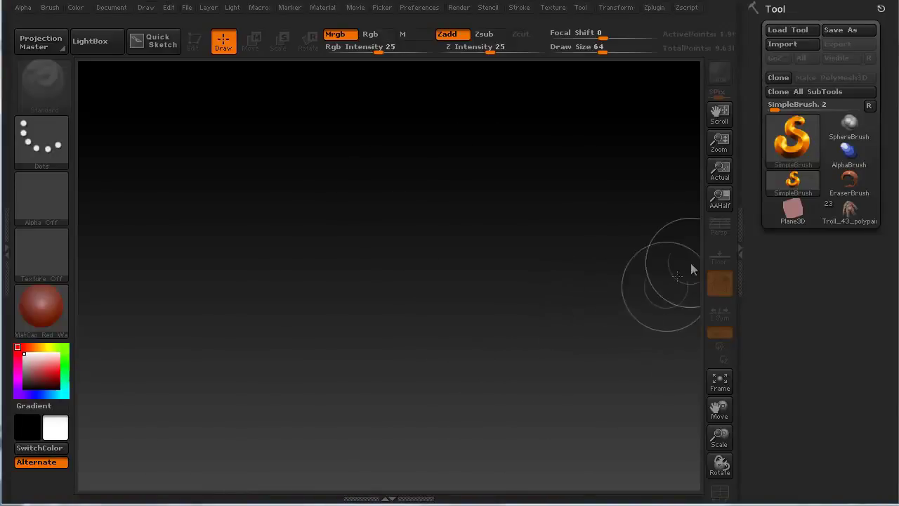
# Place a Plane3D mesh on the canvas and switch it to edit mode
pyautogui.click(792, 150)
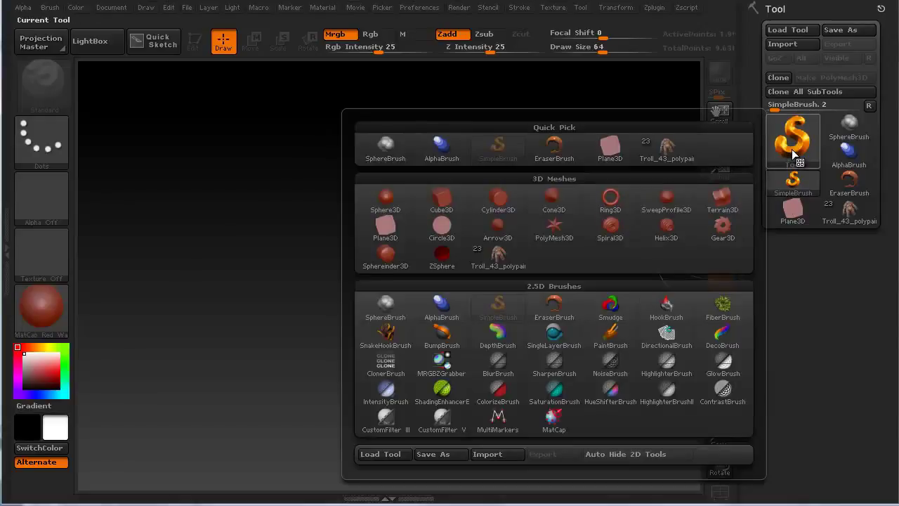
pyautogui.click(391, 235)
pyautogui.moveTo(376, 277); pyautogui.dragTo(378, 504)
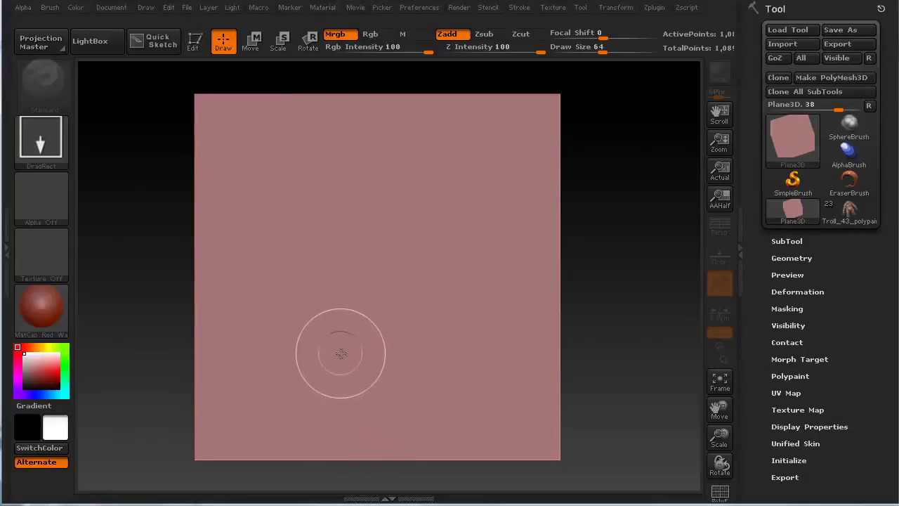
pyautogui.press('t')
pyautogui.keyDown('alt'); pyautogui.moveTo(129, 322); pyautogui.dragTo(148, 318); pyautogui.keyUp('alt')
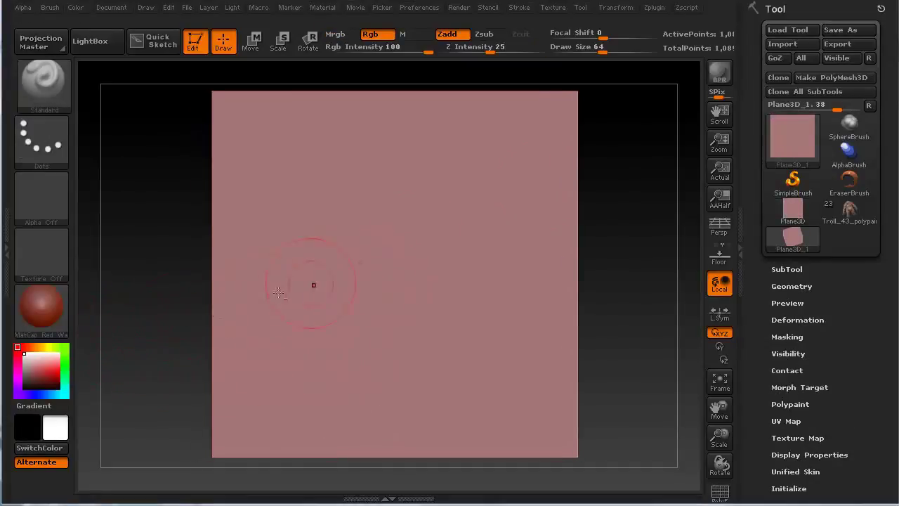
# Convert the plane to a PolyMesh3D and subdivide it to about 1.05 million active points
pyautogui.click(825, 77)
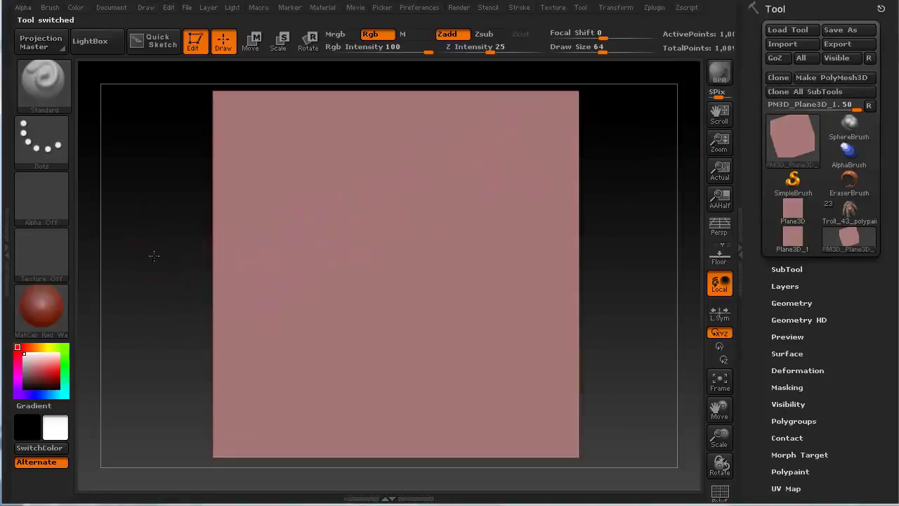
pyautogui.keyDown('alt'); pyautogui.moveTo(152, 255); pyautogui.dragTo(163, 254); pyautogui.keyUp('alt')
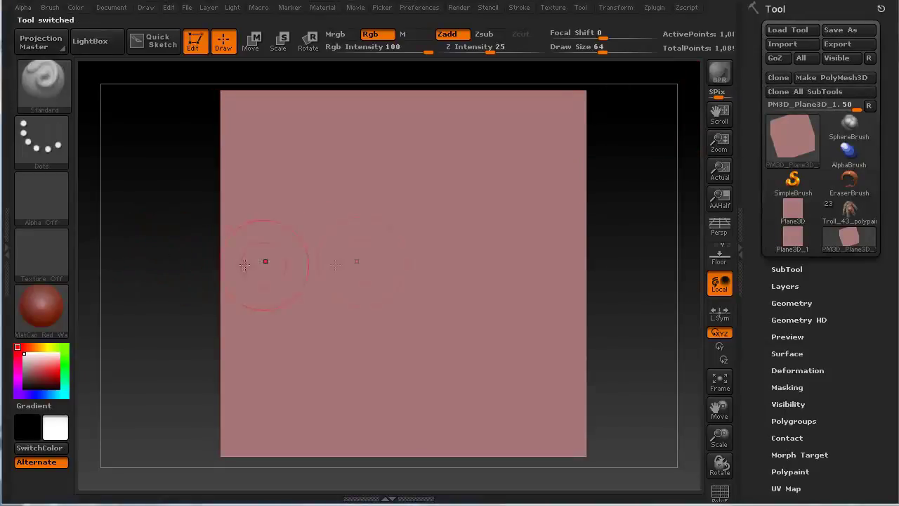
pyautogui.click(738, 246)
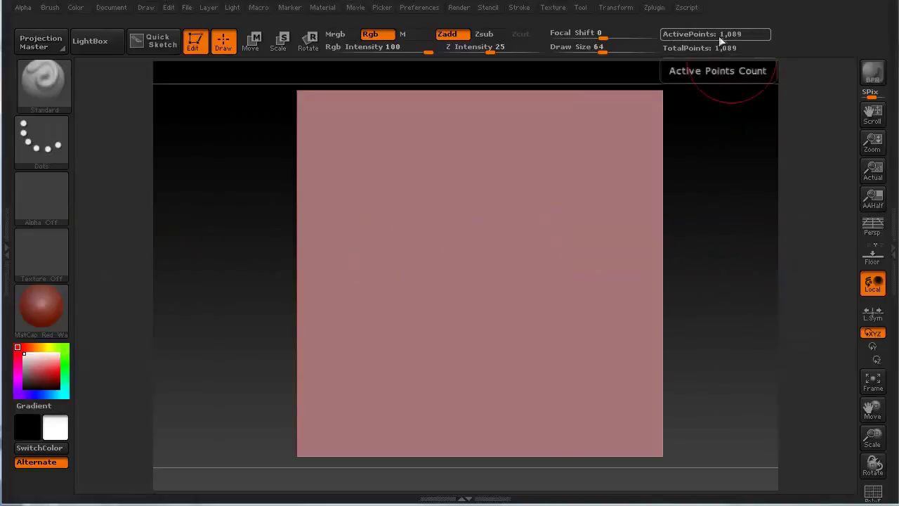
pyautogui.press('ctrl')
pyautogui.hotkey('ctrl', 'd')
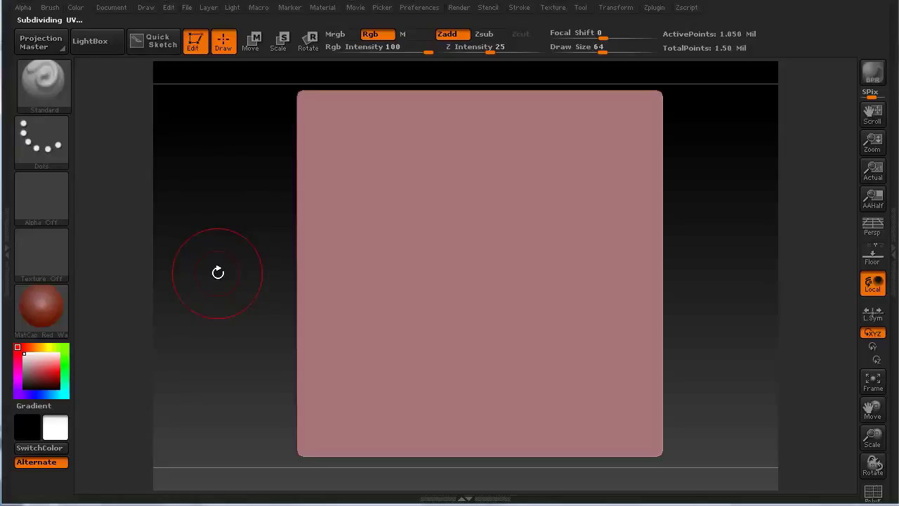
# Step the plane down to the subdivision level with 66,049 active points
pyautogui.click(891, 256)
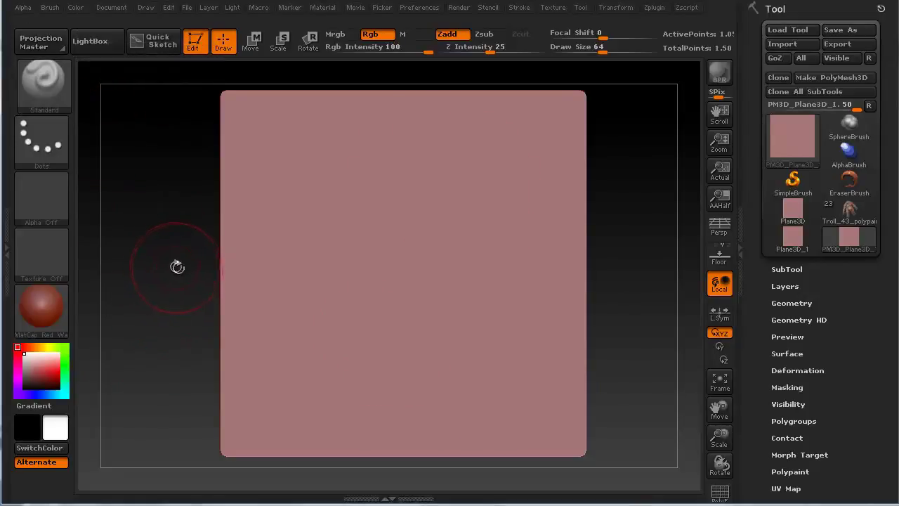
pyautogui.press('shift')
pyautogui.click(738, 235)
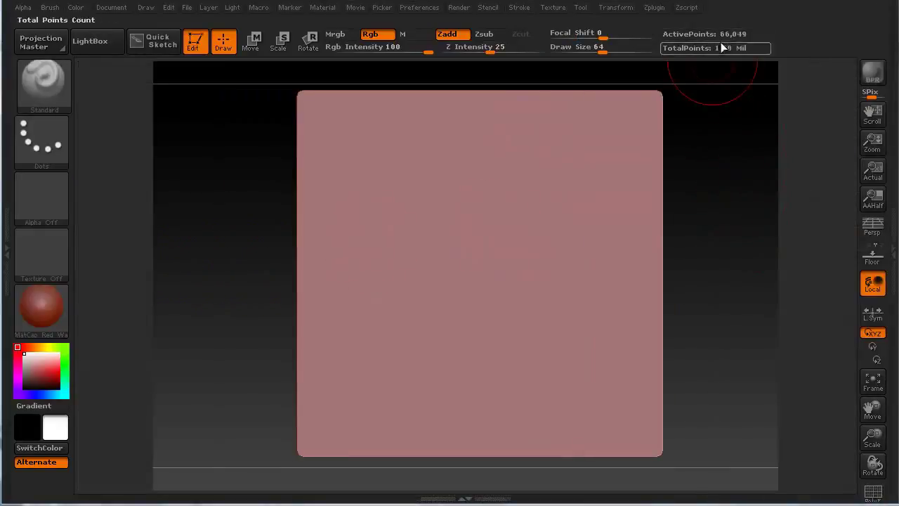
pyautogui.click(892, 250)
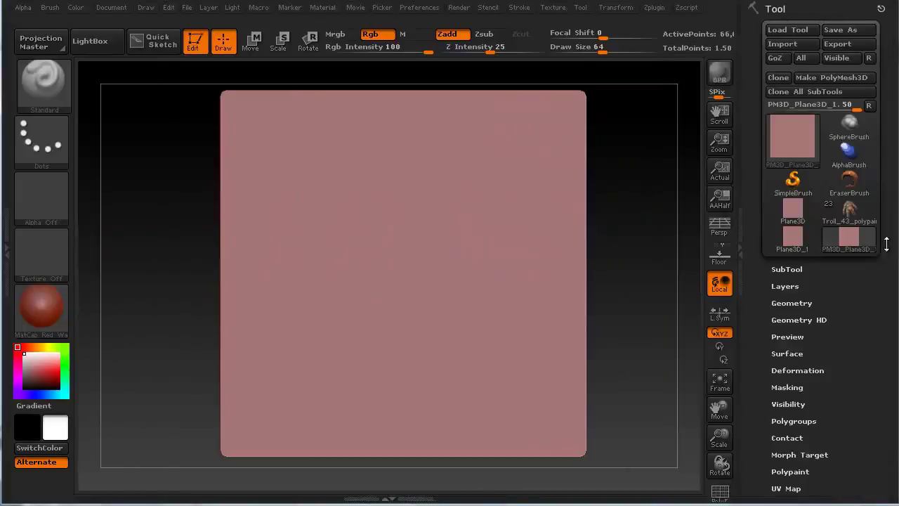
# Sculpt irregular raised, rocky forms across the plane with the ClayBuildup brush at draw size 64
pyautogui.click(55, 85)
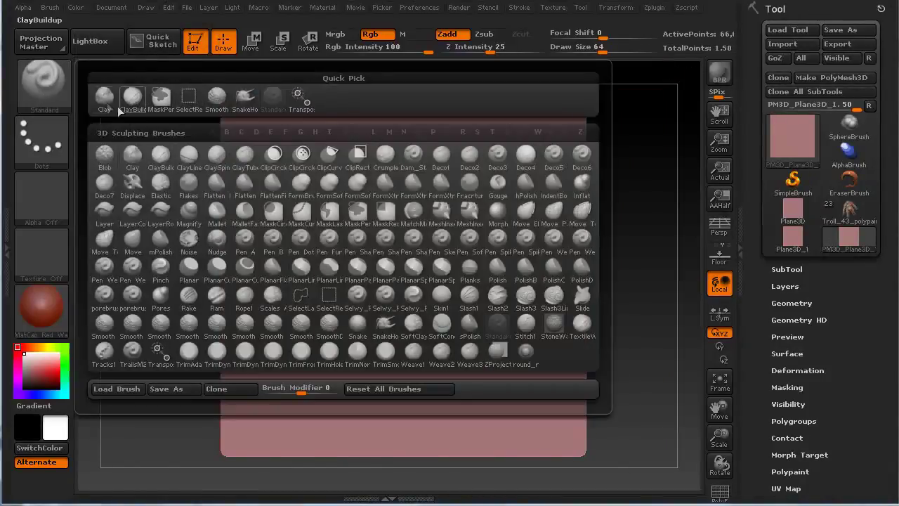
pyautogui.click(161, 154)
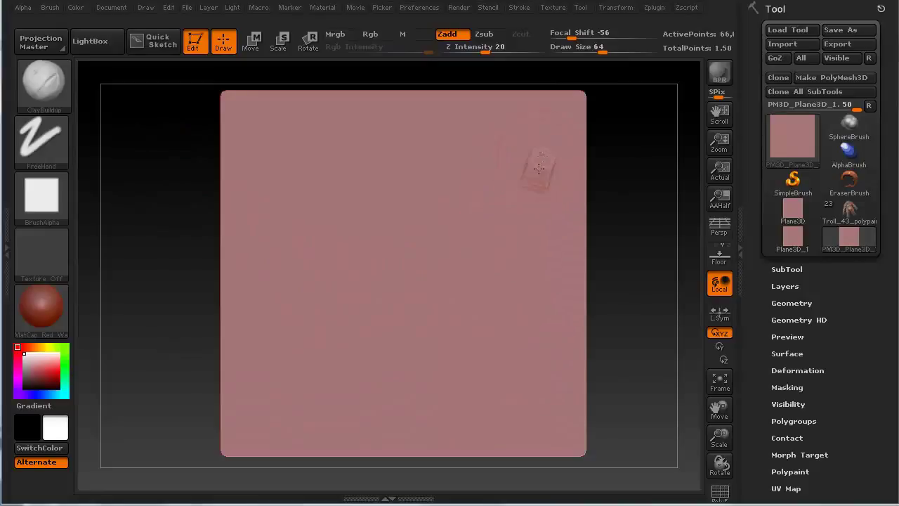
pyautogui.moveTo(539, 169)
pyautogui.mouseDown()
pyautogui.moveTo(523, 152)
pyautogui.moveTo(555, 260)
pyautogui.moveTo(491, 126)
pyautogui.moveTo(510, 260)
pyautogui.moveTo(478, 317)
pyautogui.moveTo(506, 408)
pyautogui.moveTo(379, 394)
pyautogui.mouseUp()
pyautogui.moveTo(418, 186)
pyautogui.mouseDown()
pyautogui.moveTo(436, 197)
pyautogui.moveTo(337, 158)
pyautogui.moveTo(274, 246)
pyautogui.moveTo(330, 231)
pyautogui.moveTo(279, 302)
pyautogui.moveTo(281, 373)
pyautogui.moveTo(302, 162)
pyautogui.moveTo(379, 141)
pyautogui.moveTo(468, 166)
pyautogui.moveTo(523, 270)
pyautogui.moveTo(517, 337)
pyautogui.moveTo(436, 414)
pyautogui.moveTo(324, 436)
pyautogui.mouseUp()
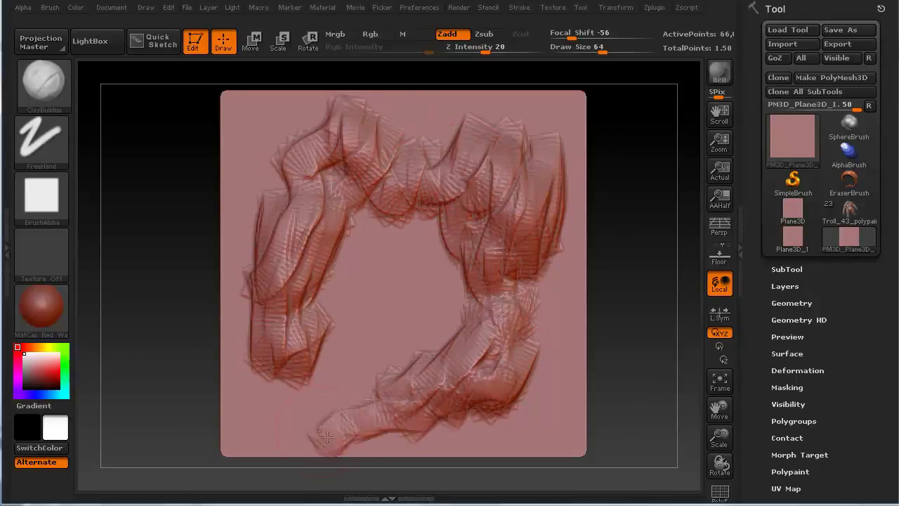
pyautogui.moveTo(412, 277)
pyautogui.mouseDown()
pyautogui.moveTo(442, 323)
pyautogui.moveTo(372, 358)
pyautogui.moveTo(356, 279)
pyautogui.moveTo(422, 281)
pyautogui.moveTo(450, 331)
pyautogui.moveTo(330, 408)
pyautogui.moveTo(411, 260)
pyautogui.moveTo(415, 351)
pyautogui.mouseUp()
pyautogui.moveTo(197, 264)
pyautogui.mouseDown()
pyautogui.moveTo(180, 233)
pyautogui.moveTo(181, 169)
pyautogui.moveTo(186, 200)
pyautogui.mouseUp()
pyautogui.moveTo(487, 200)
pyautogui.mouseDown()
pyautogui.moveTo(488, 211)
pyautogui.moveTo(524, 228)
pyautogui.moveTo(479, 214)
pyautogui.moveTo(485, 235)
pyautogui.mouseUp()
pyautogui.moveTo(196, 229); pyautogui.dragTo(180, 287)
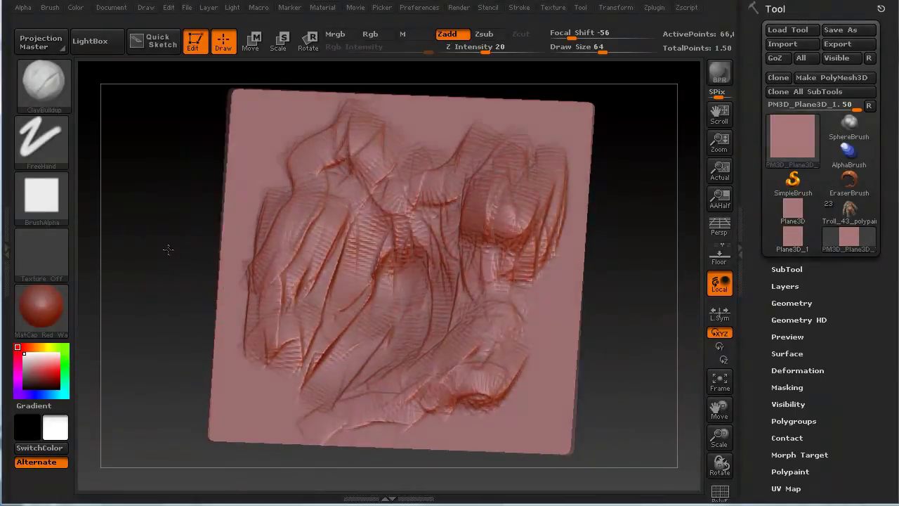
pyautogui.moveTo(314, 239); pyautogui.dragTo(270, 274)
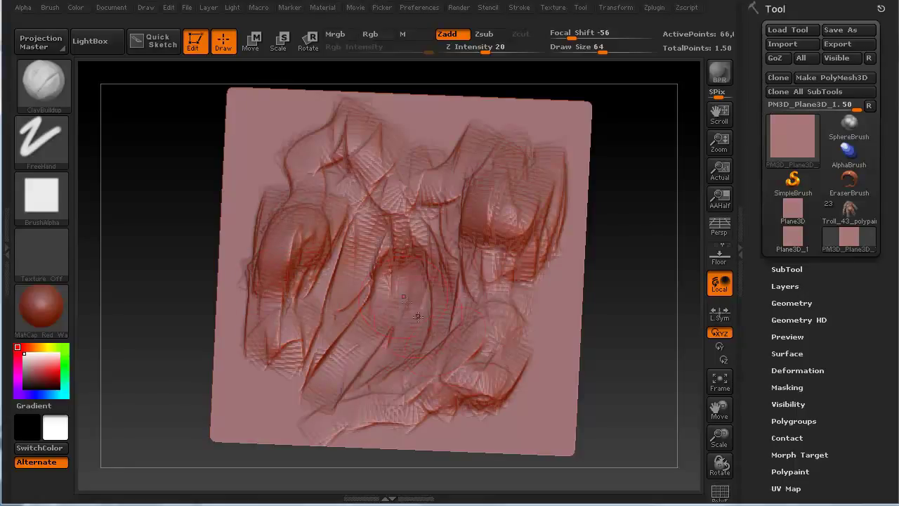
# Smooth the clay strokes over the whole sculpted surface with the Smooth brush
pyautogui.moveTo(316, 163)
pyautogui.keyDown('shift'); pyautogui.mouseDown()
pyautogui.moveTo(362, 160)
pyautogui.moveTo(380, 192)
pyautogui.moveTo(435, 182)
pyautogui.mouseUp(); pyautogui.keyUp('shift')
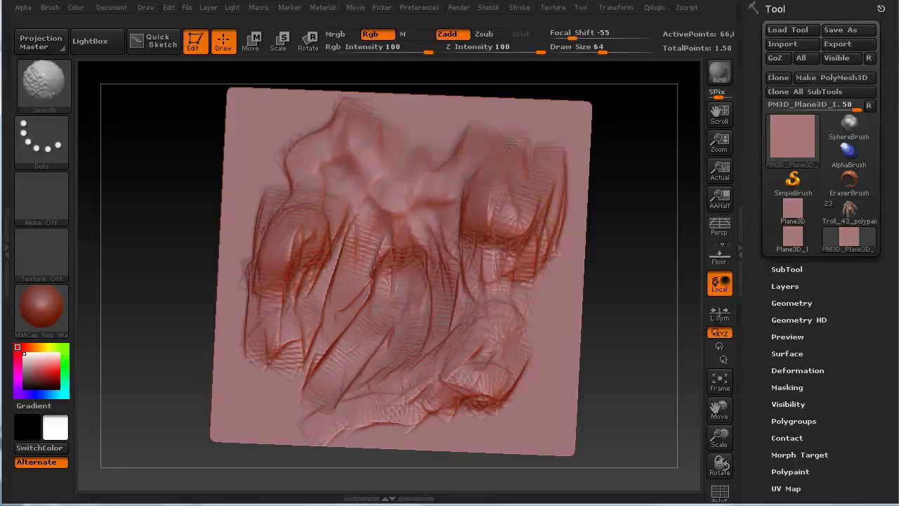
pyautogui.moveTo(508, 143)
pyautogui.keyDown('shift'); pyautogui.mouseDown()
pyautogui.moveTo(548, 225)
pyautogui.moveTo(467, 281)
pyautogui.moveTo(450, 323)
pyautogui.moveTo(409, 326)
pyautogui.moveTo(426, 401)
pyautogui.moveTo(352, 429)
pyautogui.moveTo(330, 352)
pyautogui.moveTo(363, 228)
pyautogui.mouseUp(); pyautogui.keyUp('shift')
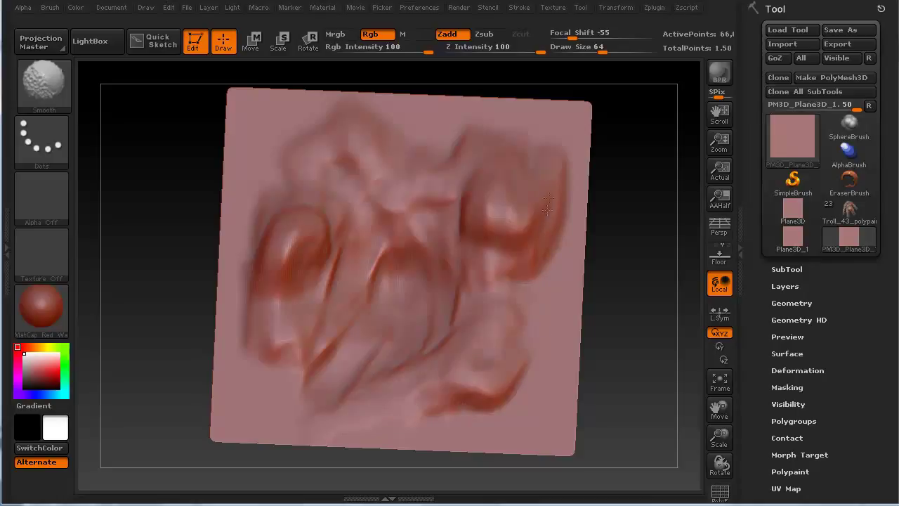
pyautogui.keyDown('shift'); pyautogui.moveTo(548, 204); pyautogui.dragTo(513, 198); pyautogui.keyUp('shift')
# Bring the sculpted plane back up to its highest subdivision level and view it straight from the front
pyautogui.hotkey('ctrl', 'd')
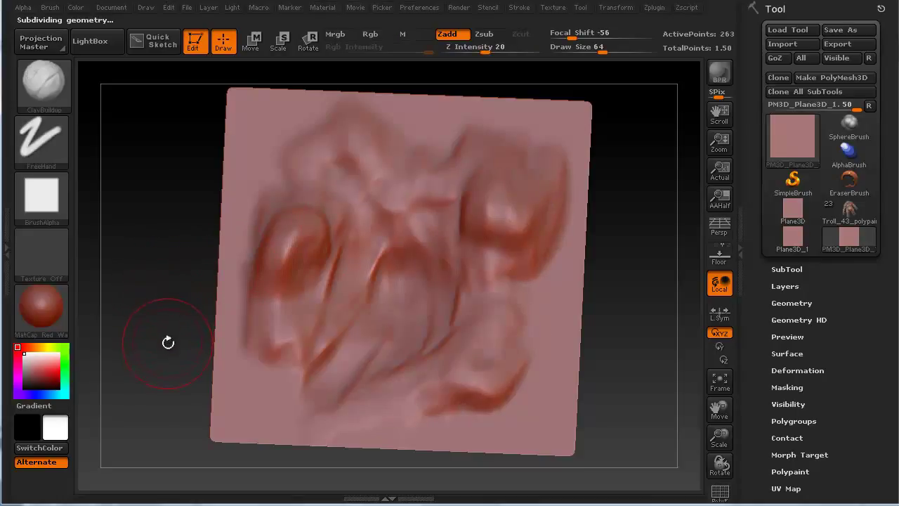
pyautogui.moveTo(168, 342)
pyautogui.mouseDown()
pyautogui.moveTo(175, 332)
pyautogui.moveTo(177, 344)
pyautogui.moveTo(164, 263)
pyautogui.moveTo(178, 320)
pyautogui.moveTo(184, 276)
pyautogui.moveTo(178, 342)
pyautogui.mouseUp()
pyautogui.keyDown('shift'); pyautogui.moveTo(167, 279); pyautogui.dragTo(168, 298); pyautogui.keyUp('shift')
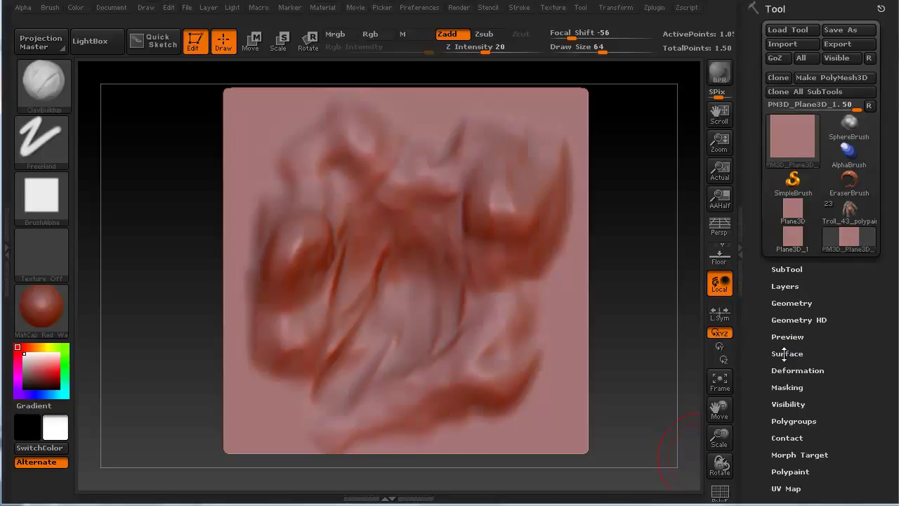
# Add surface noise to the plane and set the noise scale to 120.9643
pyautogui.click(786, 354)
pyautogui.click(778, 368)
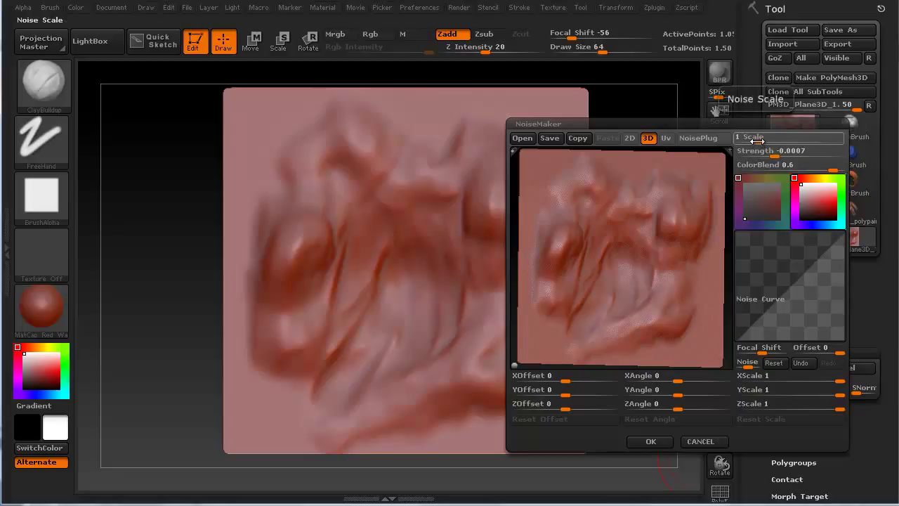
pyautogui.moveTo(764, 141); pyautogui.dragTo(797, 141)
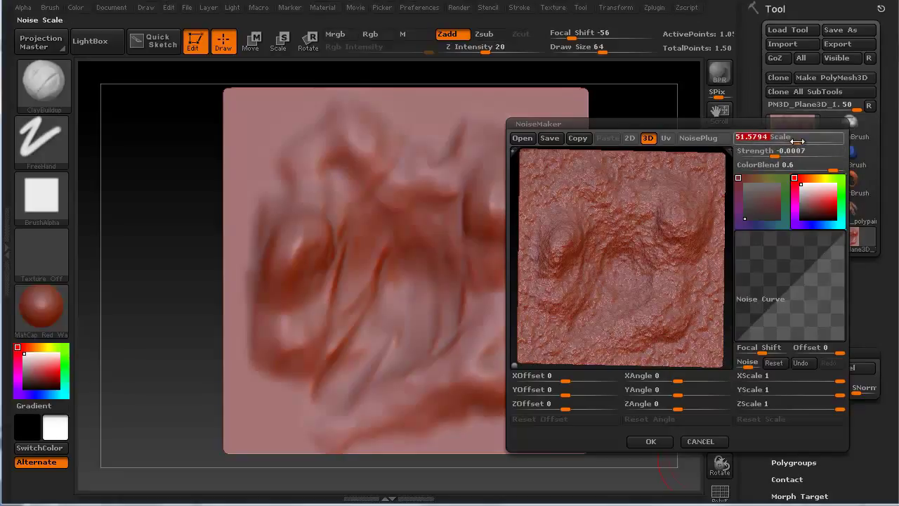
pyautogui.moveTo(798, 140); pyautogui.dragTo(809, 140)
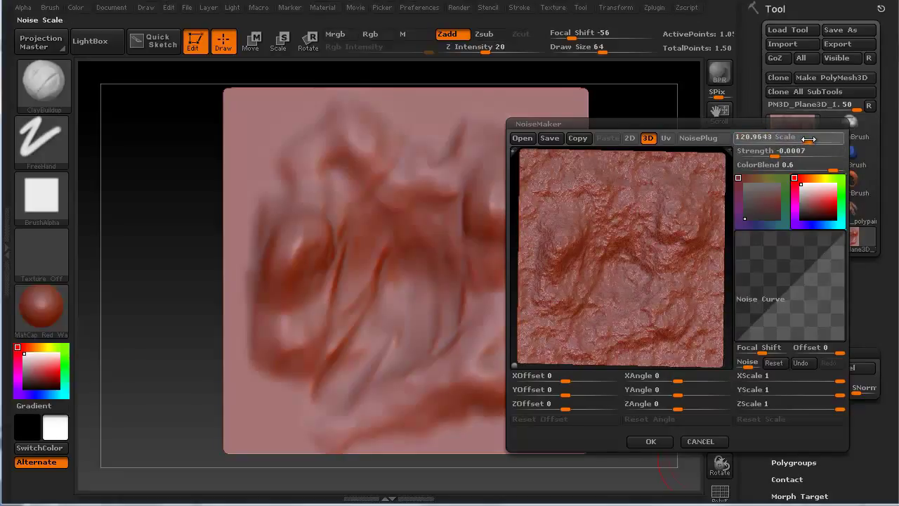
pyautogui.click(809, 140)
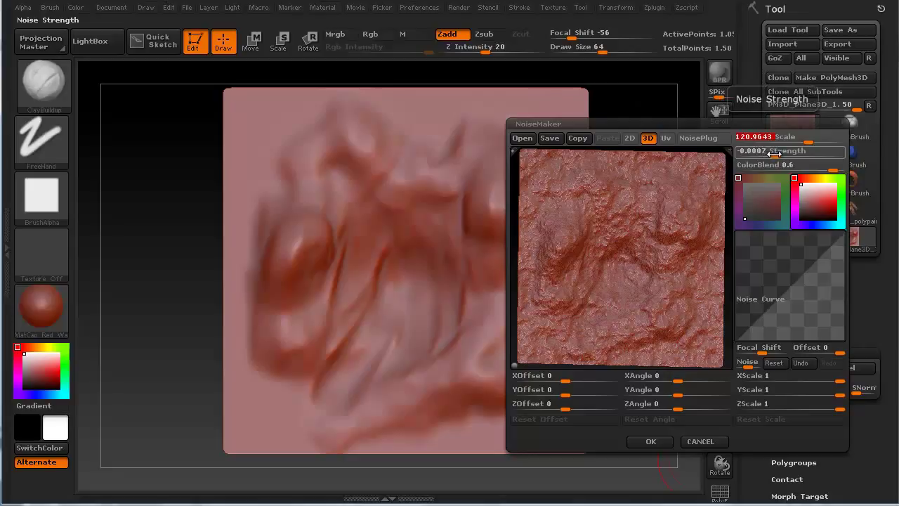
# Set the noise strength to -0.0009 and accept the NoiseMaker settings
pyautogui.moveTo(775, 153)
pyautogui.mouseDown()
pyautogui.moveTo(810, 155)
pyautogui.moveTo(773, 156)
pyautogui.moveTo(783, 158)
pyautogui.mouseUp()
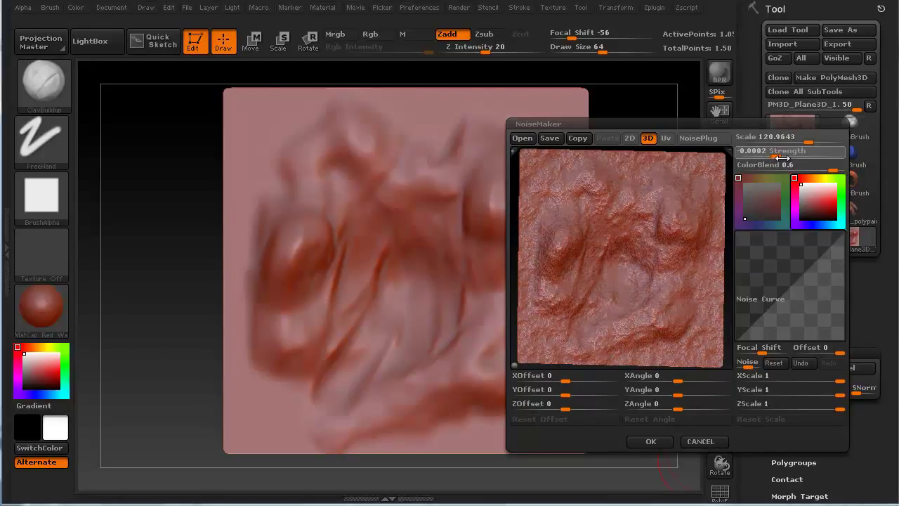
pyautogui.moveTo(782, 156); pyautogui.dragTo(780, 157)
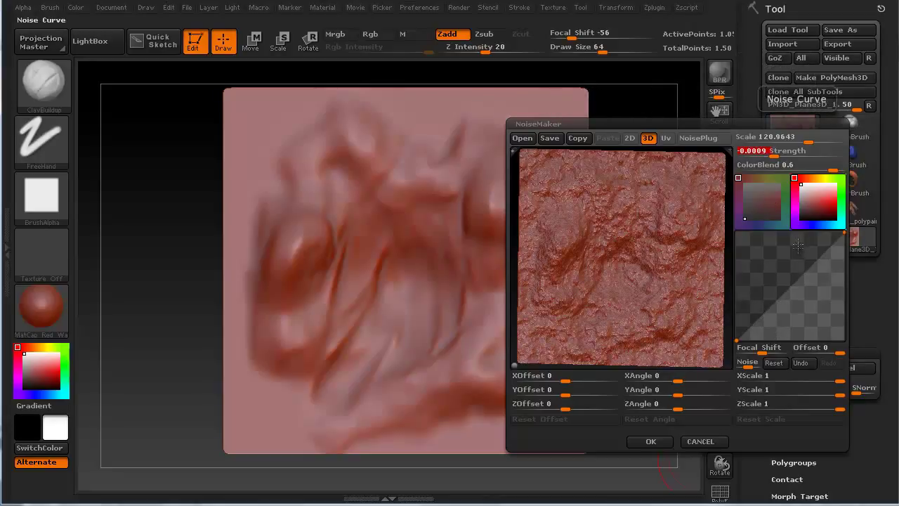
pyautogui.click(651, 441)
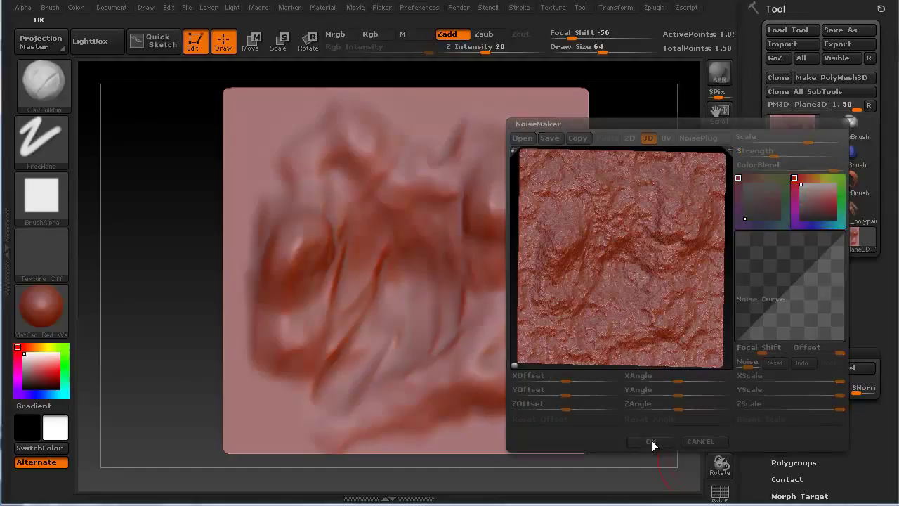
# Inspect the noise on the plane from an angle and change the material to mah_modeling_01
pyautogui.moveTo(176, 393)
pyautogui.mouseDown()
pyautogui.moveTo(174, 351)
pyautogui.moveTo(161, 375)
pyautogui.moveTo(166, 362)
pyautogui.mouseUp()
pyautogui.moveTo(169, 317)
pyautogui.mouseDown()
pyautogui.moveTo(170, 347)
pyautogui.moveTo(170, 327)
pyautogui.moveTo(147, 355)
pyautogui.moveTo(110, 346)
pyautogui.moveTo(118, 382)
pyautogui.moveTo(109, 303)
pyautogui.mouseUp()
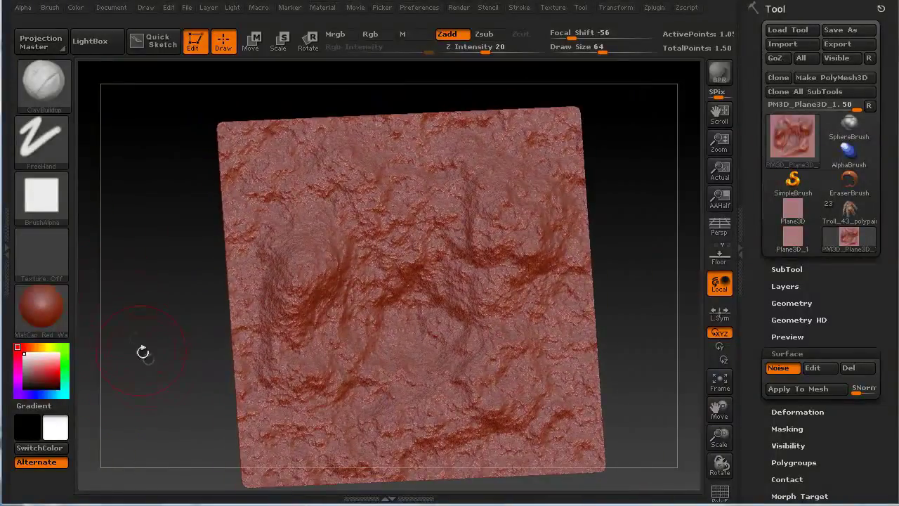
pyautogui.moveTo(142, 352)
pyautogui.keyDown('alt'); pyautogui.mouseDown()
pyautogui.moveTo(137, 325)
pyautogui.moveTo(154, 356)
pyautogui.moveTo(150, 303)
pyautogui.moveTo(156, 355)
pyautogui.moveTo(170, 329)
pyautogui.moveTo(173, 359)
pyautogui.moveTo(169, 347)
pyautogui.mouseUp(); pyautogui.keyUp('alt')
pyautogui.click(57, 306)
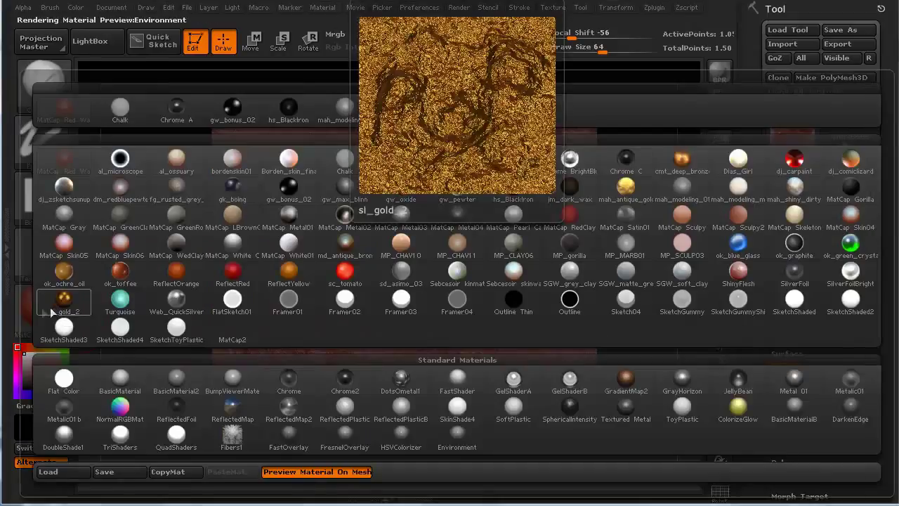
pyautogui.click(26, 302)
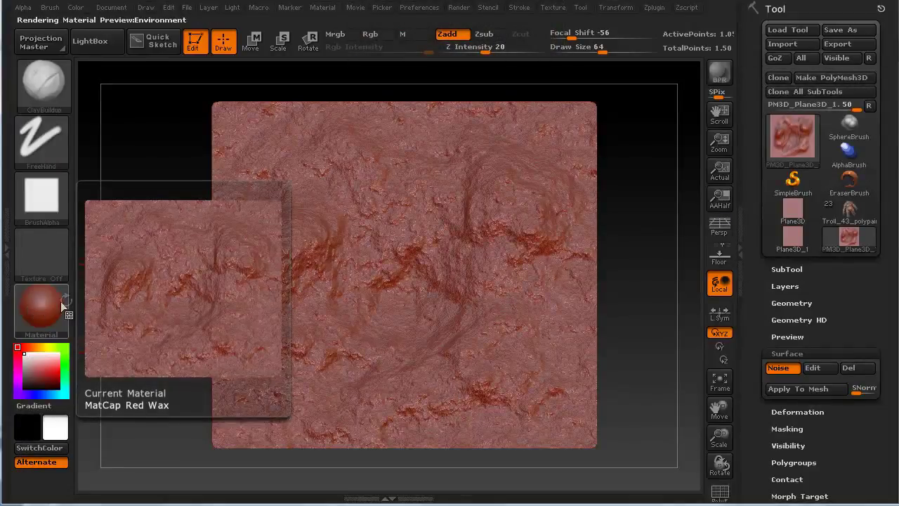
pyautogui.click(54, 311)
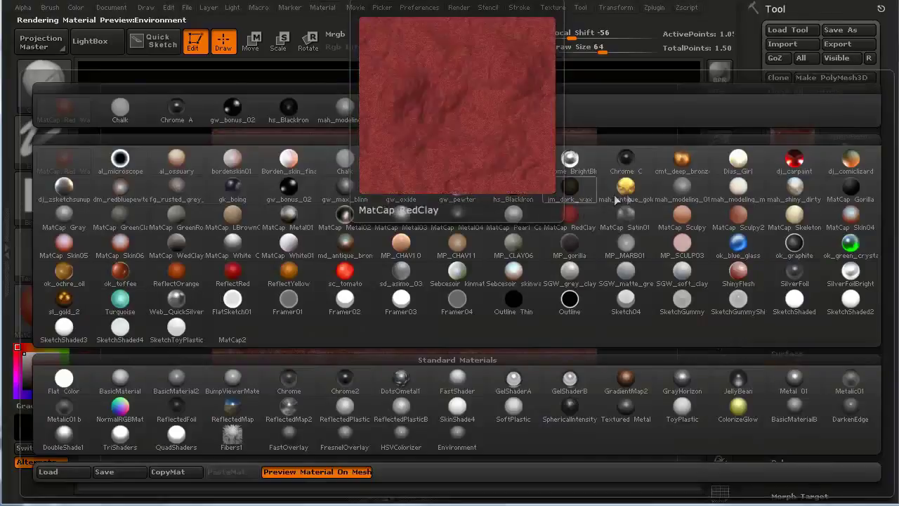
pyautogui.click(681, 186)
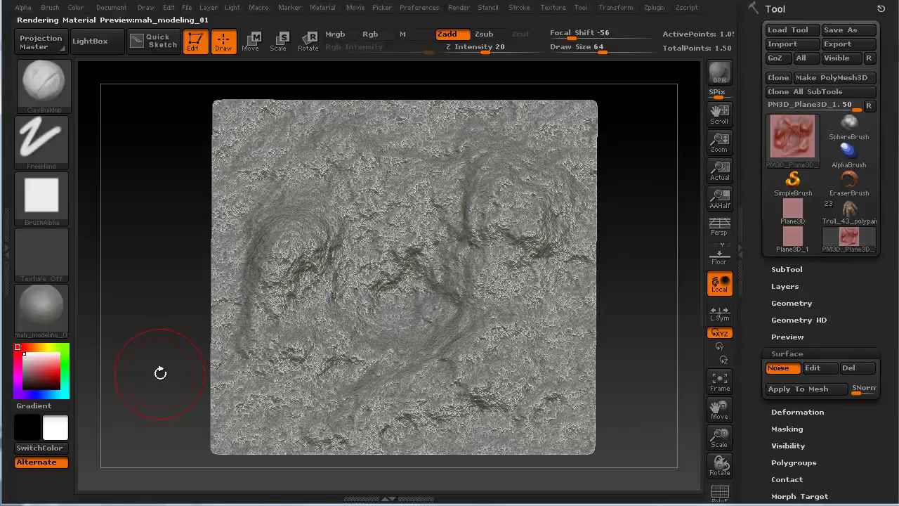
# Check the noise at the lower subdivision levels and apply it to the mesh at the highest level
pyautogui.press('shift')
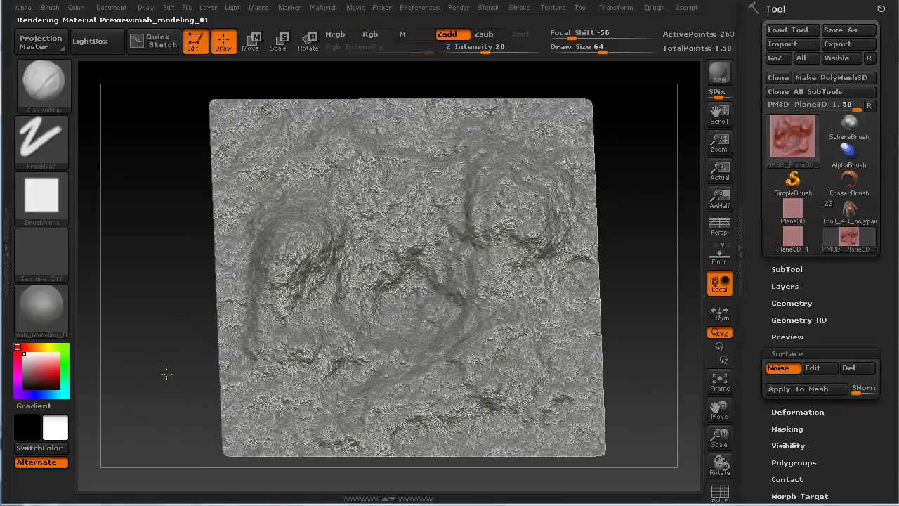
pyautogui.press('shift')
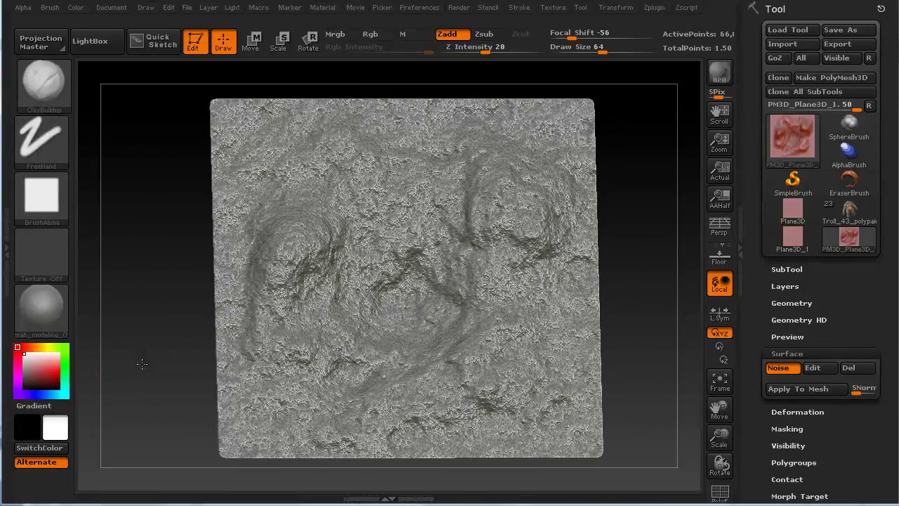
pyautogui.press('shift')
pyautogui.moveTo(143, 364)
pyautogui.mouseDown()
pyautogui.moveTo(154, 387)
pyautogui.moveTo(152, 357)
pyautogui.mouseUp()
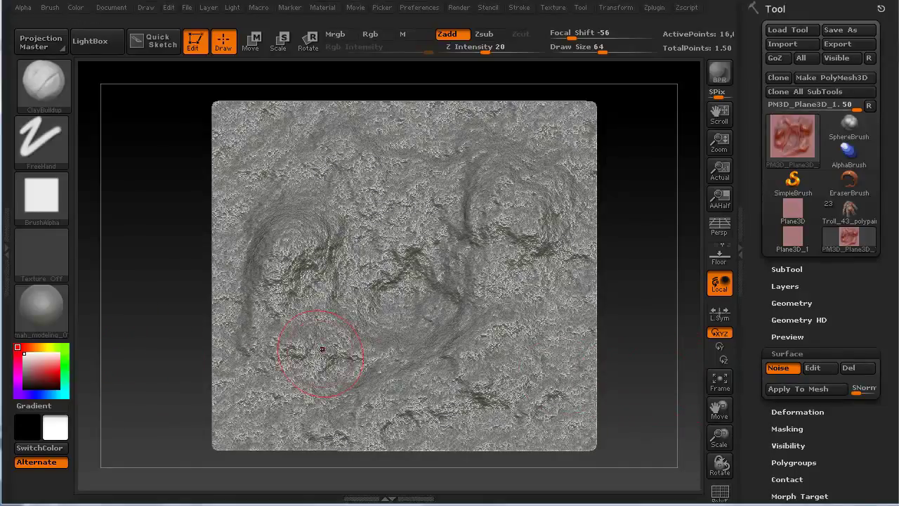
pyautogui.click(785, 389)
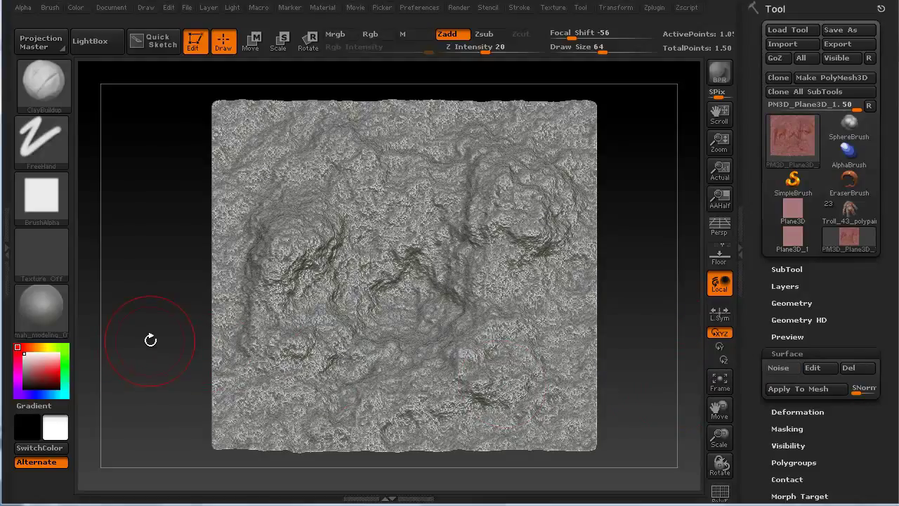
# Step the plane down three subdivision levels and examine the coarser surface from slightly different angles
pyautogui.press('shift')
pyautogui.hotkey('shift', 'd')
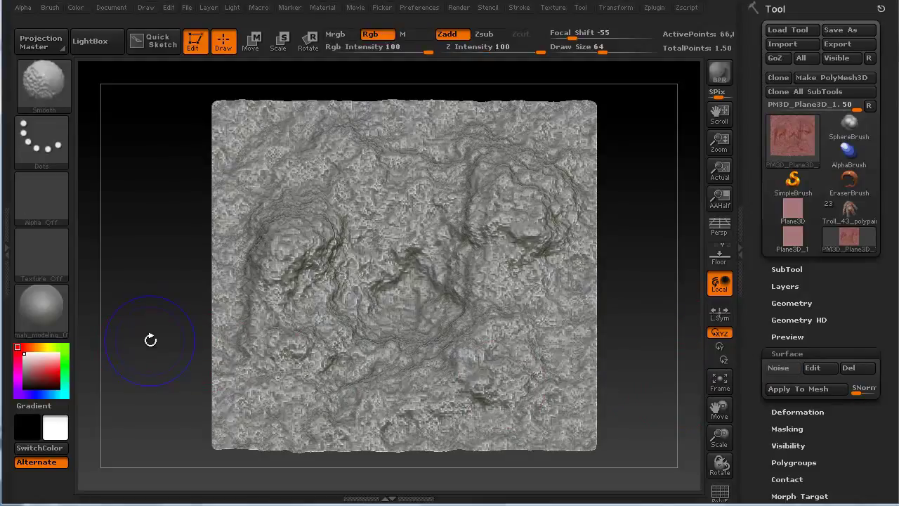
pyautogui.hotkey('shift', 'd')
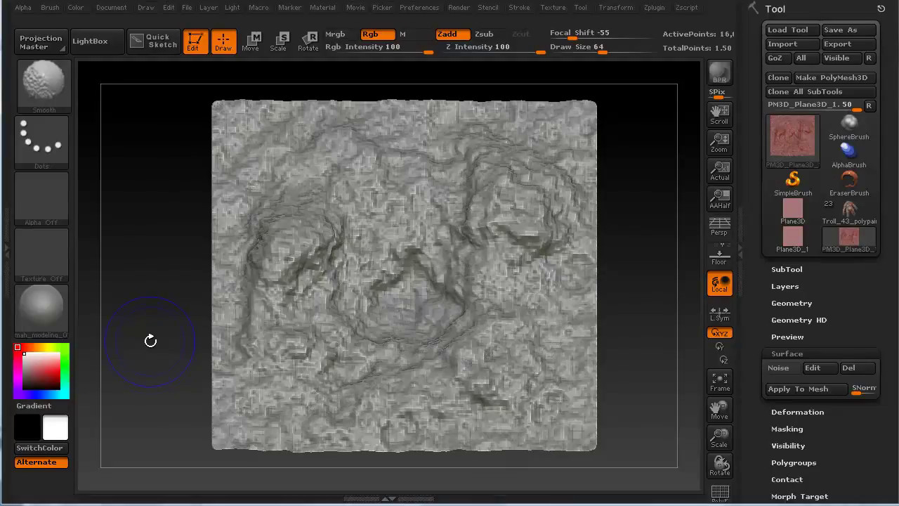
pyautogui.moveTo(150, 340)
pyautogui.mouseDown()
pyautogui.moveTo(151, 363)
pyautogui.moveTo(152, 353)
pyautogui.mouseUp()
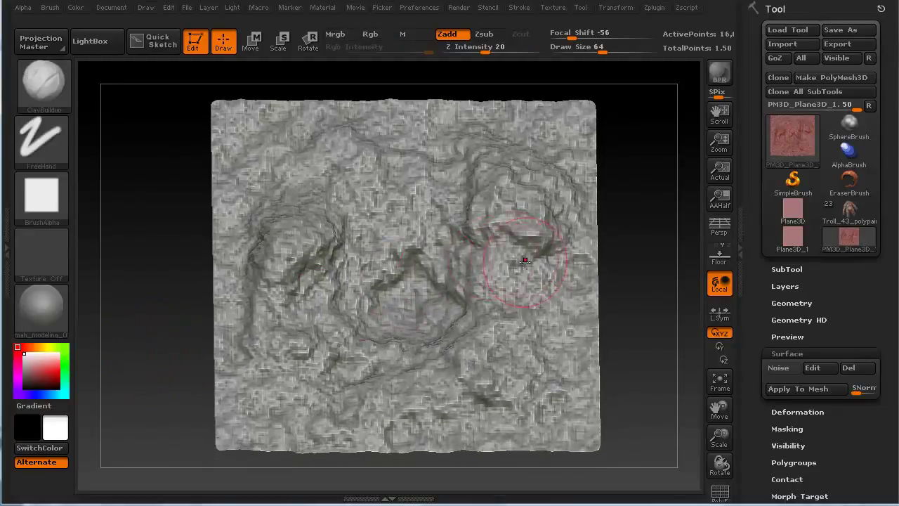
pyautogui.moveTo(172, 377)
pyautogui.mouseDown()
pyautogui.moveTo(166, 325)
pyautogui.moveTo(169, 381)
pyautogui.mouseUp()
pyautogui.moveTo(169, 305); pyautogui.dragTo(163, 307)
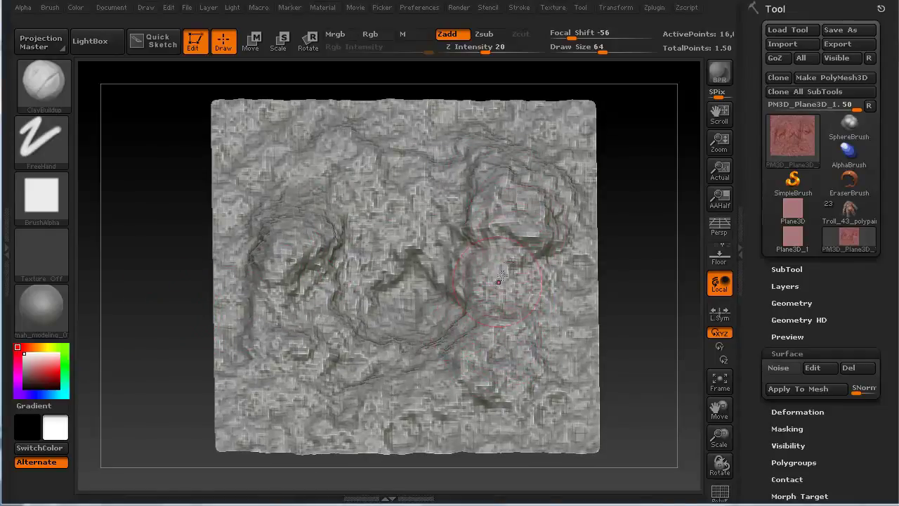
pyautogui.moveTo(158, 312); pyautogui.dragTo(150, 300)
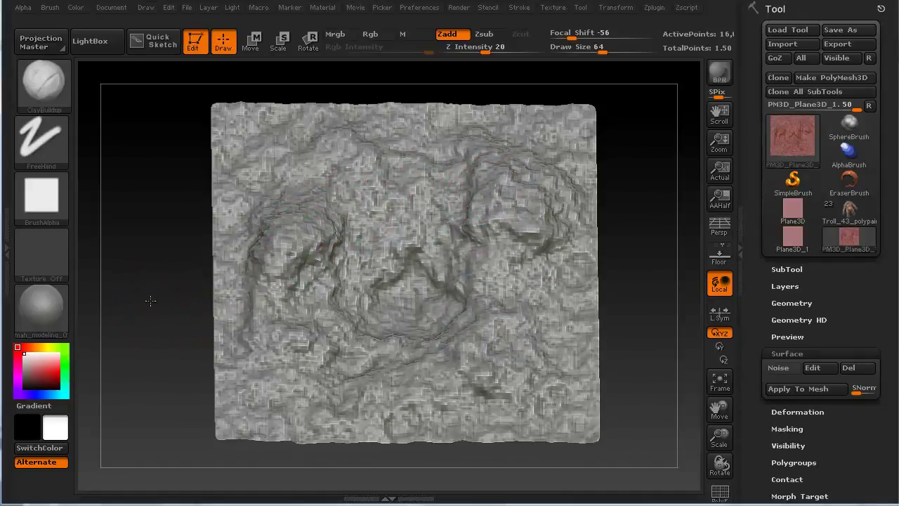
pyautogui.moveTo(139, 355)
pyautogui.mouseDown()
pyautogui.moveTo(136, 340)
pyautogui.moveTo(140, 359)
pyautogui.mouseUp()
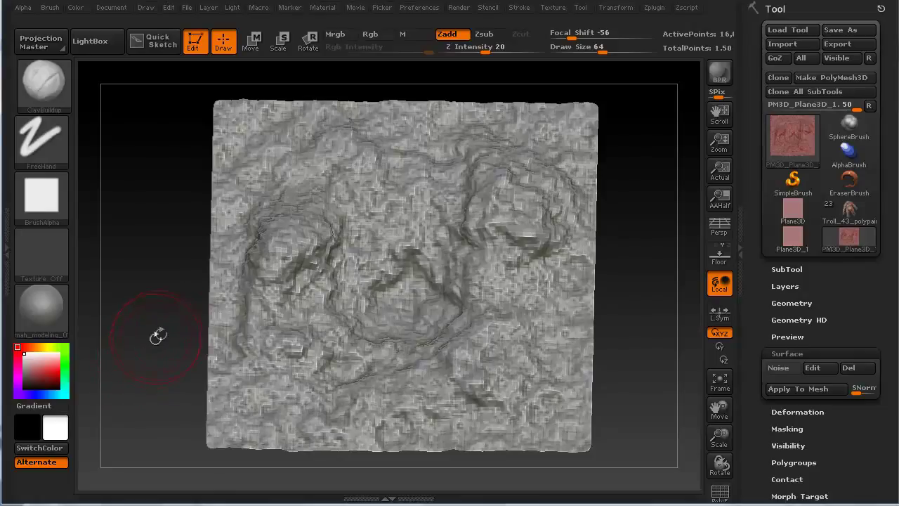
pyautogui.moveTo(185, 297)
pyautogui.mouseDown()
pyautogui.moveTo(156, 316)
pyautogui.moveTo(157, 300)
pyautogui.mouseUp()
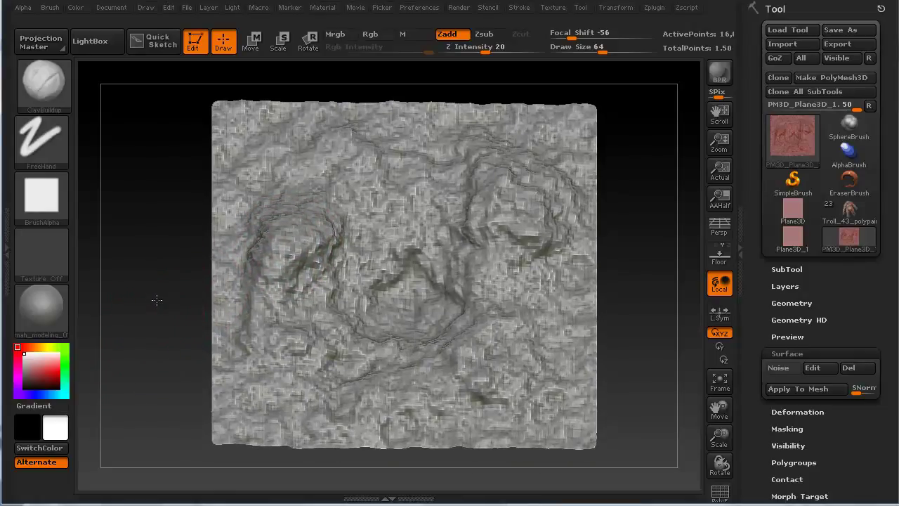
# Try a blurred freehand mask over the raised middle area of the plane, and clear it
pyautogui.press('ctrl')
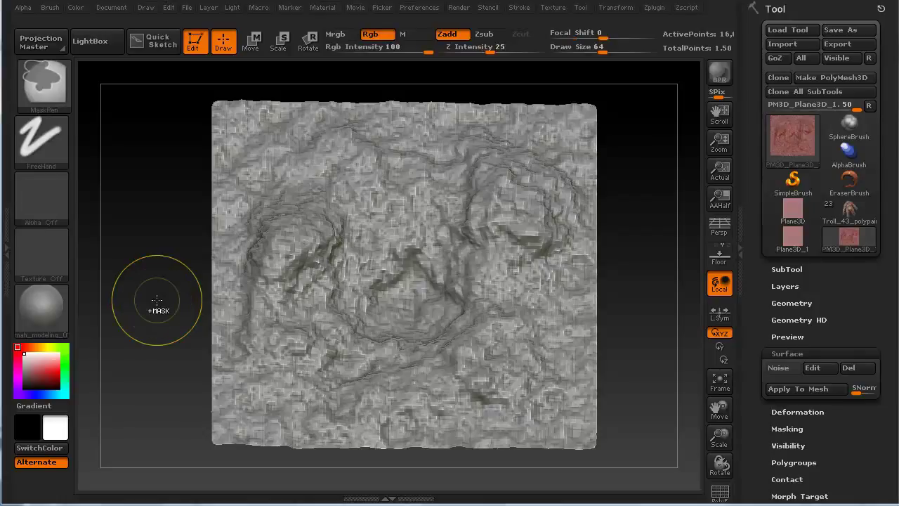
pyautogui.moveTo(284, 251)
pyautogui.keyDown('ctrl'); pyautogui.mouseDown()
pyautogui.moveTo(262, 245)
pyautogui.moveTo(292, 210)
pyautogui.moveTo(336, 193)
pyautogui.moveTo(302, 281)
pyautogui.moveTo(330, 155)
pyautogui.moveTo(393, 260)
pyautogui.moveTo(275, 289)
pyautogui.moveTo(365, 281)
pyautogui.moveTo(438, 185)
pyautogui.moveTo(302, 190)
pyautogui.moveTo(258, 254)
pyautogui.mouseUp(); pyautogui.keyUp('ctrl')
pyautogui.moveTo(377, 174)
pyautogui.keyDown('ctrl'); pyautogui.mouseDown()
pyautogui.moveTo(464, 182)
pyautogui.moveTo(497, 256)
pyautogui.moveTo(500, 164)
pyautogui.moveTo(540, 237)
pyautogui.moveTo(478, 236)
pyautogui.moveTo(527, 312)
pyautogui.moveTo(441, 250)
pyautogui.moveTo(352, 302)
pyautogui.moveTo(295, 358)
pyautogui.moveTo(339, 379)
pyautogui.moveTo(286, 259)
pyautogui.mouseUp(); pyautogui.keyUp('ctrl')
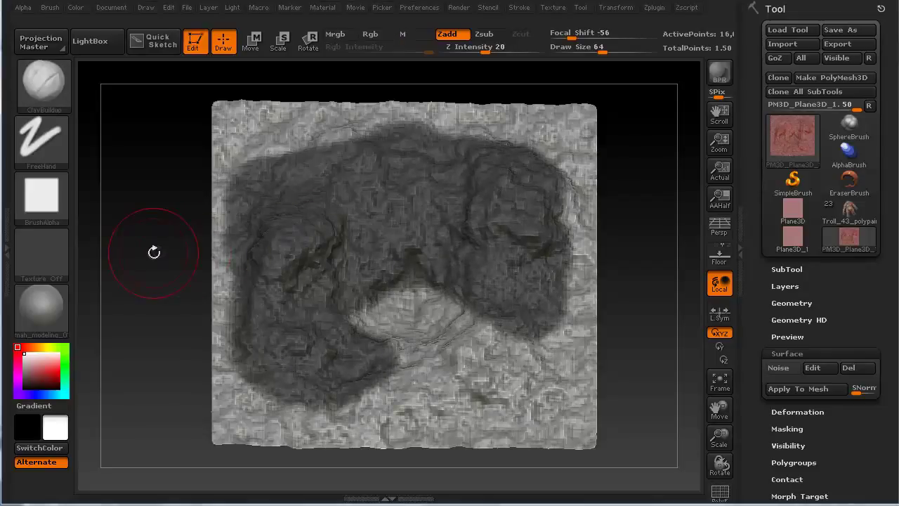
pyautogui.moveTo(160, 255); pyautogui.dragTo(145, 273)
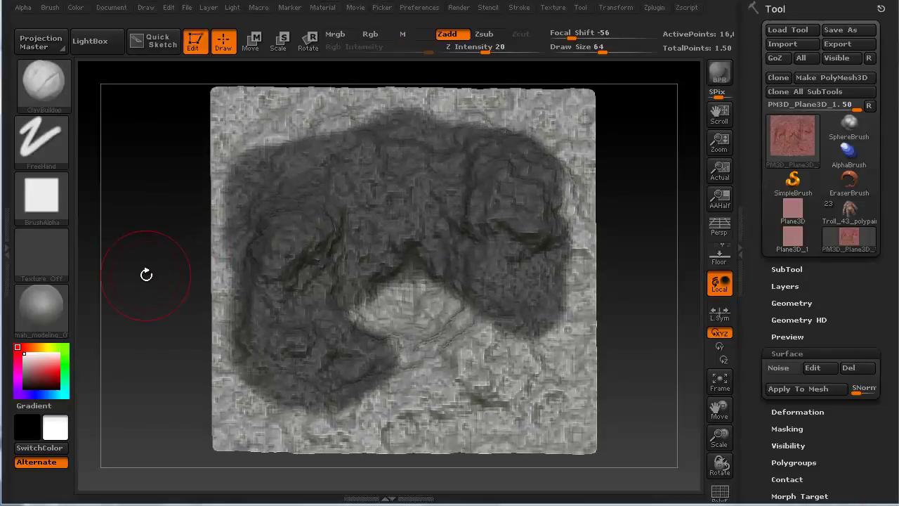
pyautogui.keyDown('ctrl'); pyautogui.click(314, 248); pyautogui.keyUp('ctrl')
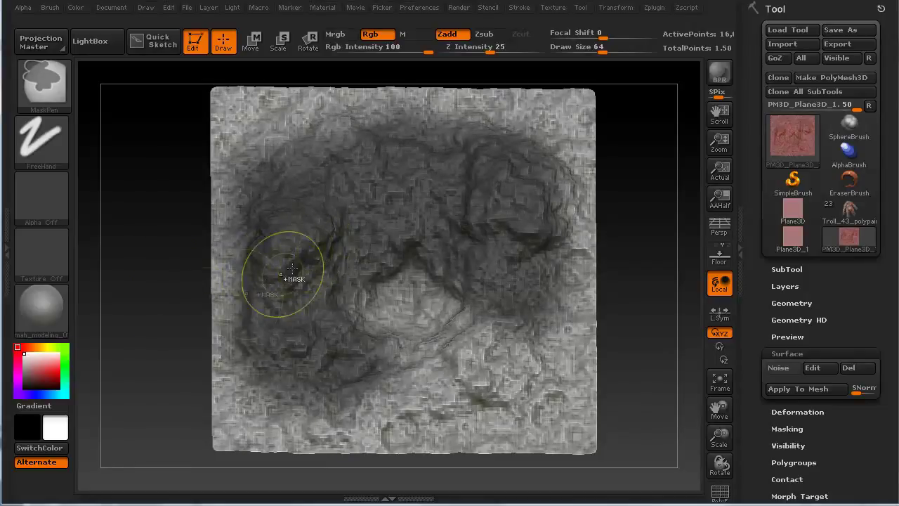
pyautogui.moveTo(138, 345)
pyautogui.mouseDown()
pyautogui.moveTo(136, 309)
pyautogui.moveTo(140, 350)
pyautogui.mouseUp()
pyautogui.moveTo(140, 325); pyautogui.dragTo(138, 354)
# Set the masking brush to the DragRect stroke with Alpha 08
pyautogui.press('ctrl')
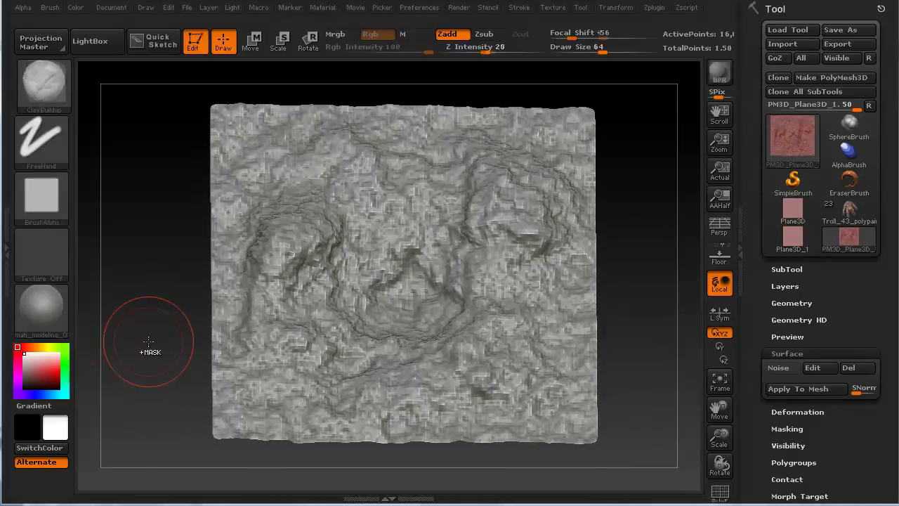
pyautogui.moveTo(50, 144)
pyautogui.click(52, 150)
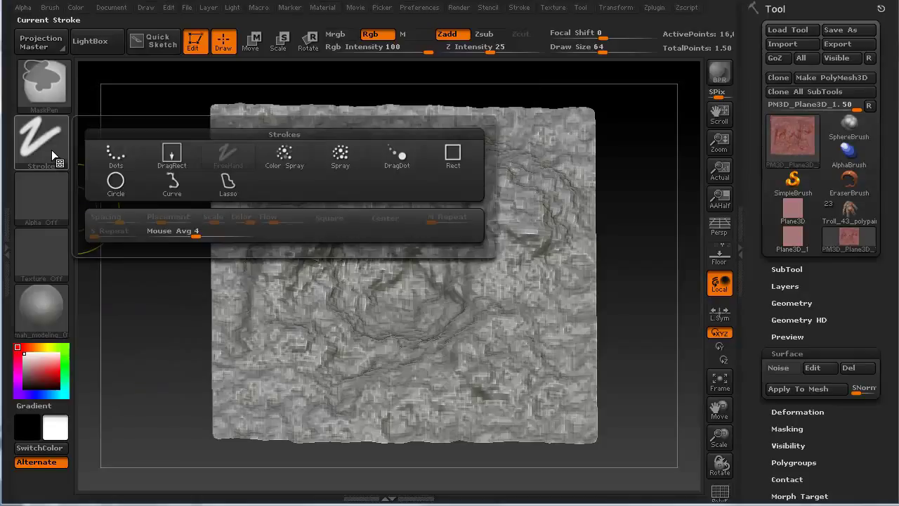
pyautogui.click(170, 152)
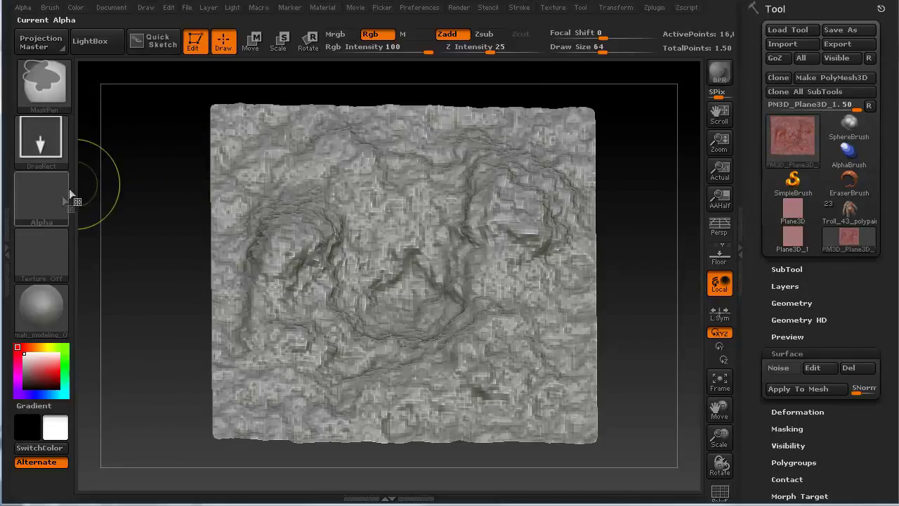
pyautogui.click(48, 202)
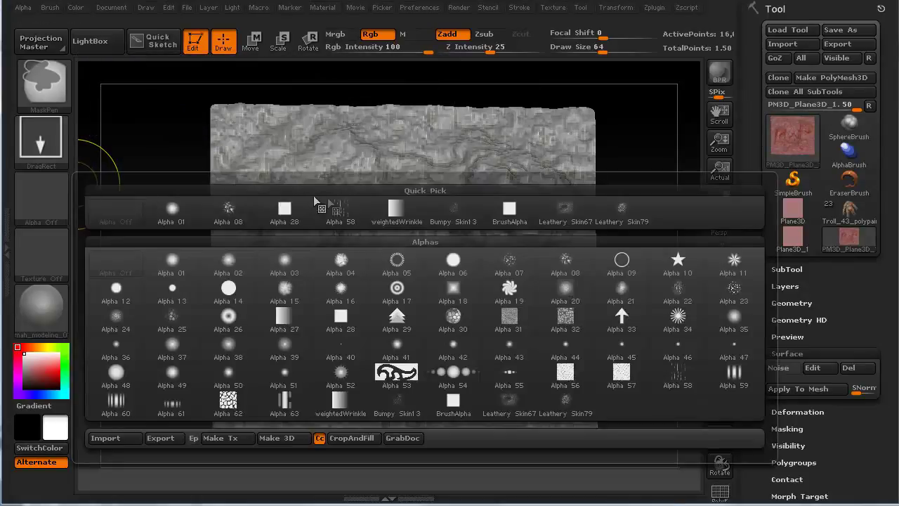
pyautogui.click(567, 263)
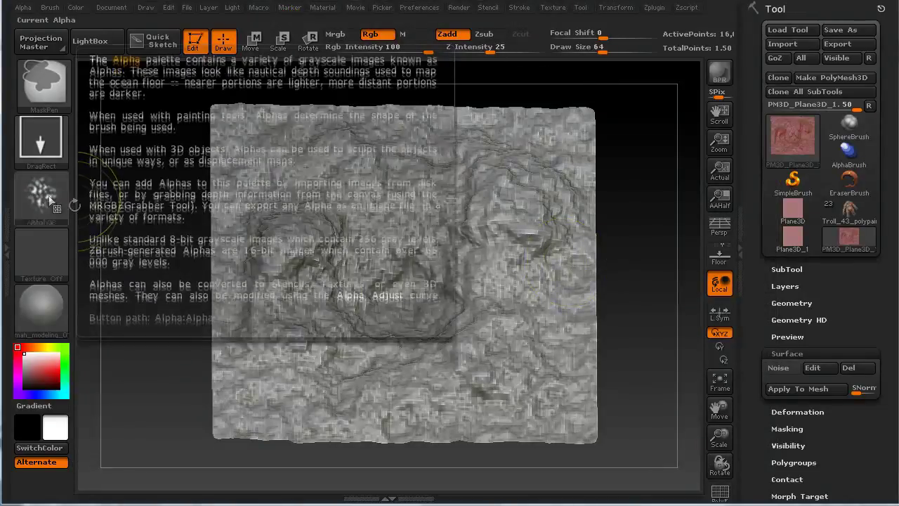
# Stamp overlapping speckled masks of varying sizes across the middle and lower parts of the plane
pyautogui.moveTo(505, 227)
pyautogui.keyDown('ctrl'); pyautogui.mouseDown()
pyautogui.moveTo(494, 301)
pyautogui.moveTo(486, 284)
pyautogui.moveTo(475, 319)
pyautogui.mouseUp(); pyautogui.keyUp('ctrl')
pyautogui.moveTo(458, 269)
pyautogui.keyDown('ctrl'); pyautogui.mouseDown()
pyautogui.moveTo(479, 313)
pyautogui.moveTo(520, 330)
pyautogui.moveTo(492, 309)
pyautogui.moveTo(394, 141)
pyautogui.moveTo(377, 226)
pyautogui.moveTo(289, 434)
pyautogui.mouseUp(); pyautogui.keyUp('ctrl')
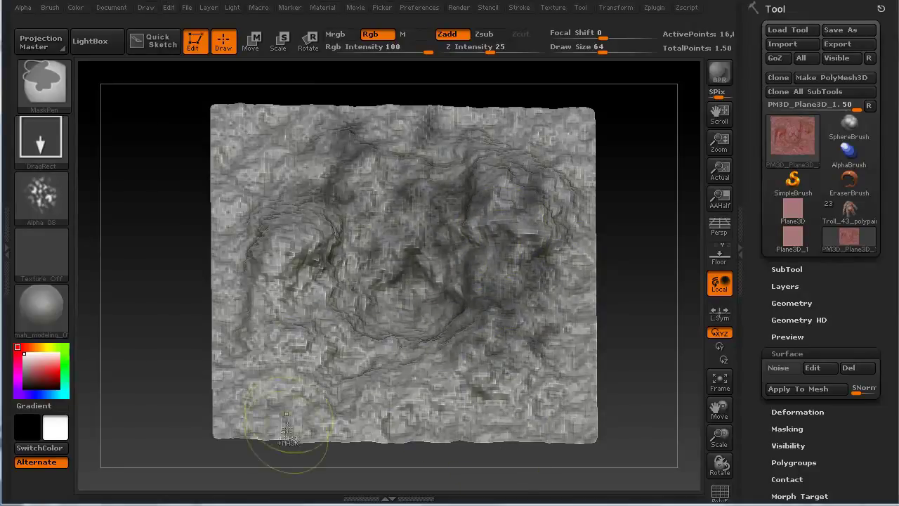
pyautogui.moveTo(320, 250)
pyautogui.keyDown('ctrl'); pyautogui.mouseDown()
pyautogui.moveTo(302, 309)
pyautogui.moveTo(273, 356)
pyautogui.mouseUp(); pyautogui.keyUp('ctrl')
pyautogui.keyDown('ctrl'); pyautogui.moveTo(273, 281); pyautogui.dragTo(281, 337); pyautogui.keyUp('ctrl')
pyautogui.keyDown('ctrl'); pyautogui.moveTo(341, 245); pyautogui.dragTo(307, 337); pyautogui.keyUp('ctrl')
pyautogui.keyDown('ctrl'); pyautogui.moveTo(386, 230); pyautogui.dragTo(361, 346); pyautogui.keyUp('ctrl')
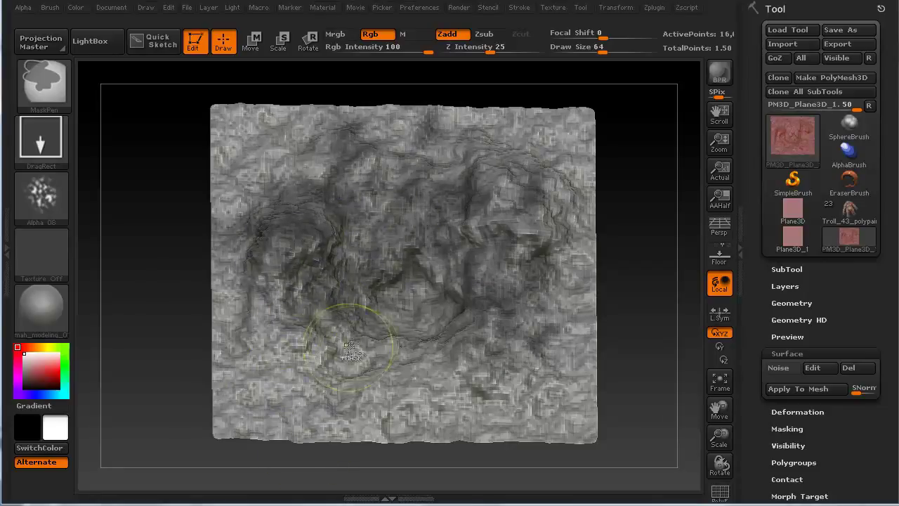
pyautogui.keyDown('ctrl'); pyautogui.moveTo(505, 341); pyautogui.dragTo(429, 429); pyautogui.keyUp('ctrl')
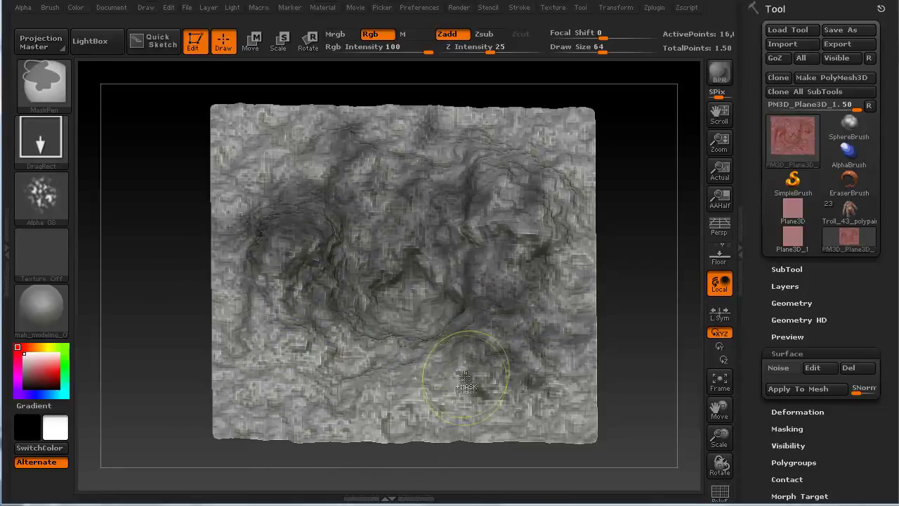
pyautogui.moveTo(467, 373)
pyautogui.keyDown('ctrl'); pyautogui.mouseDown()
pyautogui.moveTo(472, 413)
pyautogui.moveTo(357, 399)
pyautogui.mouseUp(); pyautogui.keyUp('ctrl')
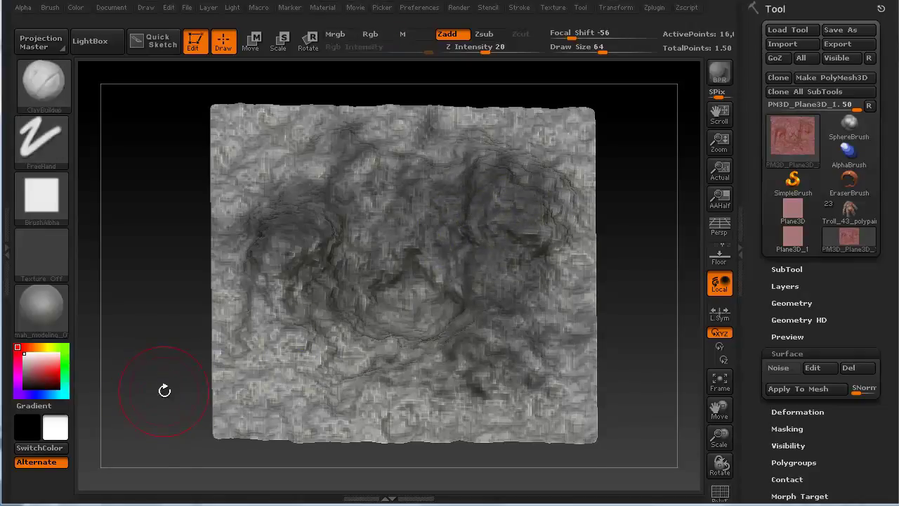
# Return the plane to its highest subdivision level and invert the mask
pyautogui.moveTo(165, 391)
pyautogui.mouseDown()
pyautogui.moveTo(164, 369)
pyautogui.moveTo(163, 393)
pyautogui.mouseUp()
pyautogui.press('ctrl')
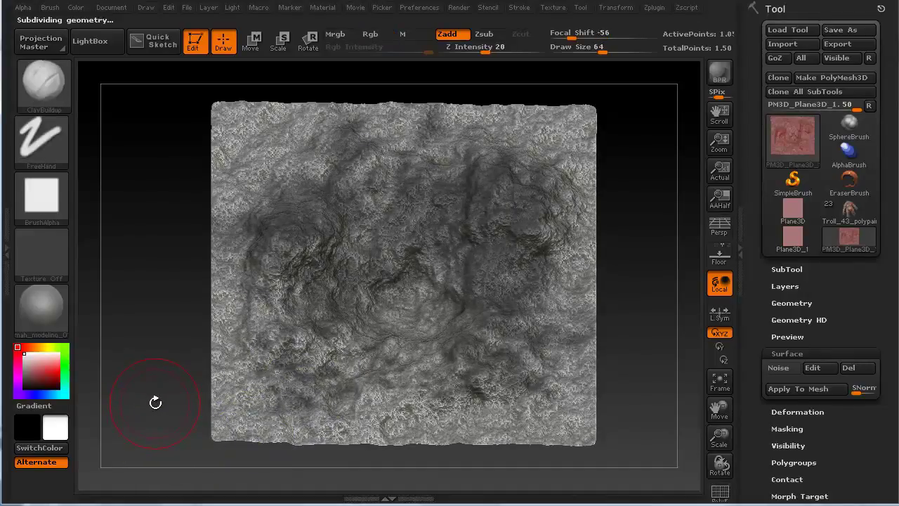
pyautogui.moveTo(146, 408)
pyautogui.mouseDown()
pyautogui.moveTo(145, 385)
pyautogui.moveTo(149, 400)
pyautogui.moveTo(144, 395)
pyautogui.mouseUp()
pyautogui.press('ctrl')
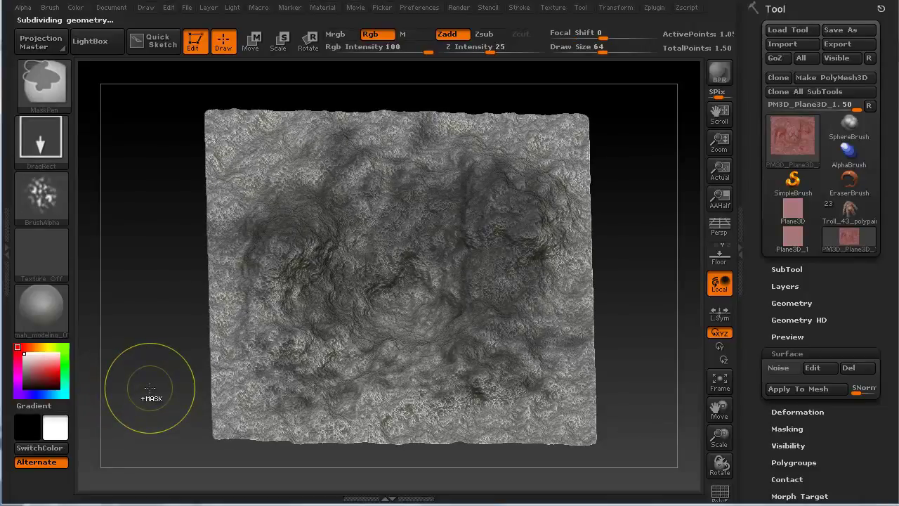
pyautogui.moveTo(150, 385)
pyautogui.mouseDown()
pyautogui.moveTo(150, 341)
pyautogui.moveTo(148, 415)
pyautogui.moveTo(152, 396)
pyautogui.mouseUp()
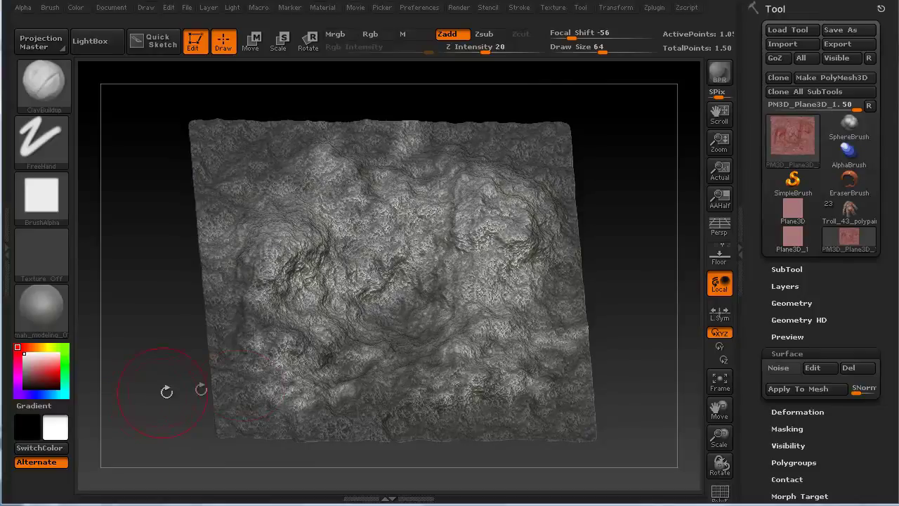
# Reactivate the surface noise with the existing NoiseMaker settings and apply it to the masked mesh
pyautogui.click(816, 367)
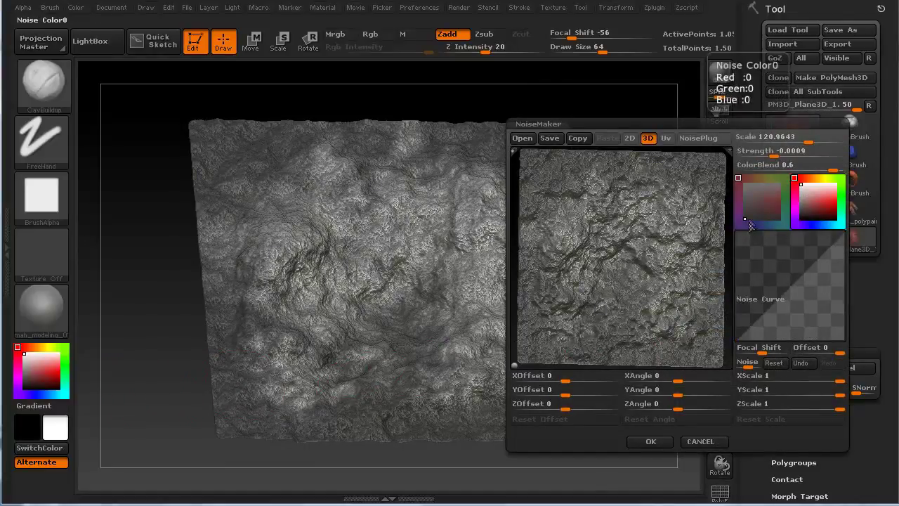
pyautogui.click(641, 439)
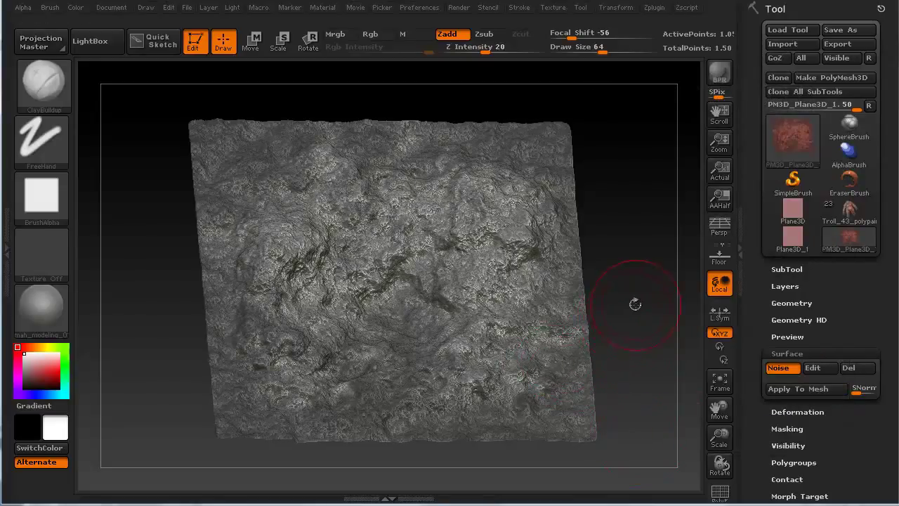
pyautogui.moveTo(635, 304)
pyautogui.mouseDown()
pyautogui.moveTo(628, 277)
pyautogui.moveTo(203, 345)
pyautogui.moveTo(325, 313)
pyautogui.mouseUp()
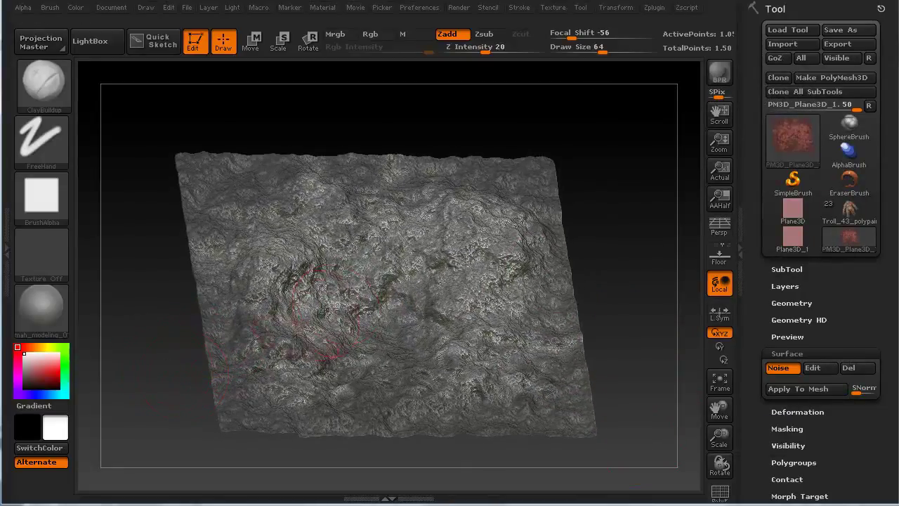
pyautogui.moveTo(177, 397); pyautogui.dragTo(521, 381)
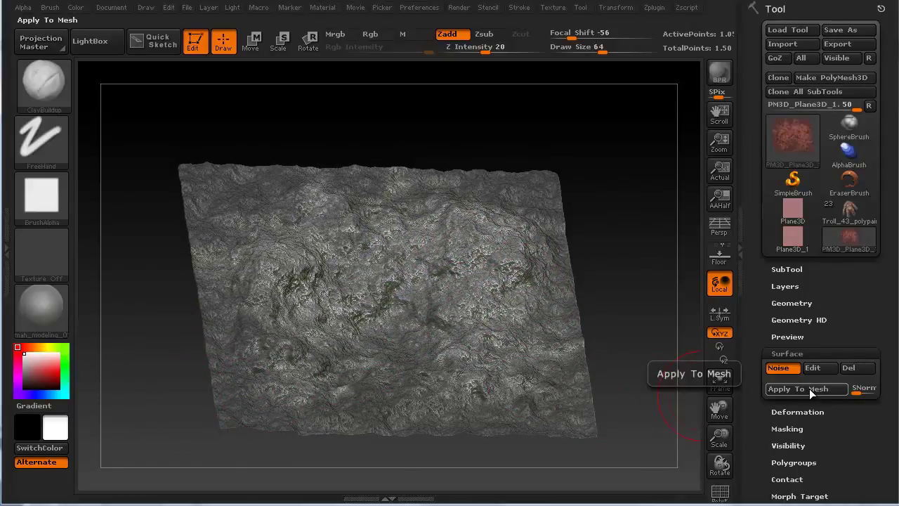
pyautogui.click(809, 389)
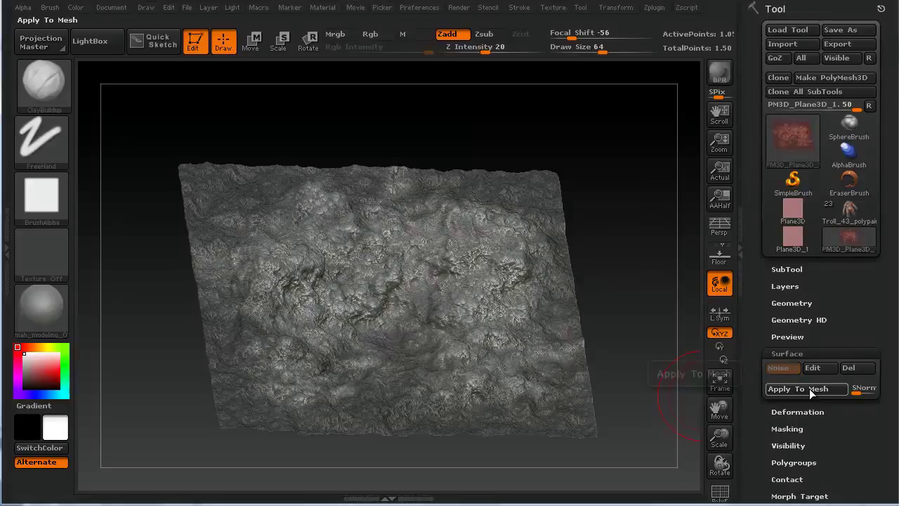
# Undo the noise application, compare the surface up close, and apply the noise to the mesh again
pyautogui.moveTo(149, 402)
pyautogui.mouseDown()
pyautogui.moveTo(129, 394)
pyautogui.moveTo(138, 376)
pyautogui.moveTo(160, 422)
pyautogui.moveTo(130, 401)
pyautogui.mouseUp()
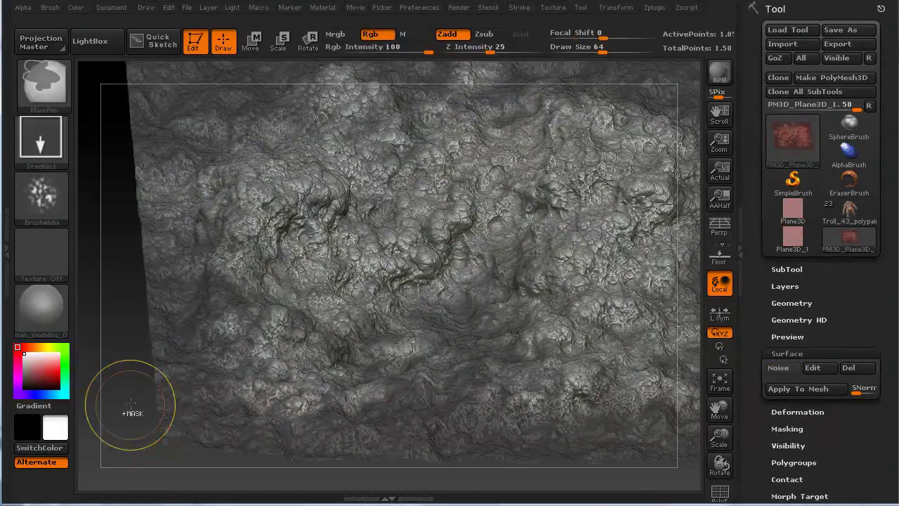
pyautogui.hotkey('ctrl', 'z')
pyautogui.moveTo(131, 357)
pyautogui.mouseDown()
pyautogui.moveTo(124, 374)
pyautogui.moveTo(137, 265)
pyautogui.moveTo(105, 341)
pyautogui.moveTo(127, 341)
pyautogui.moveTo(111, 301)
pyautogui.moveTo(161, 302)
pyautogui.mouseUp()
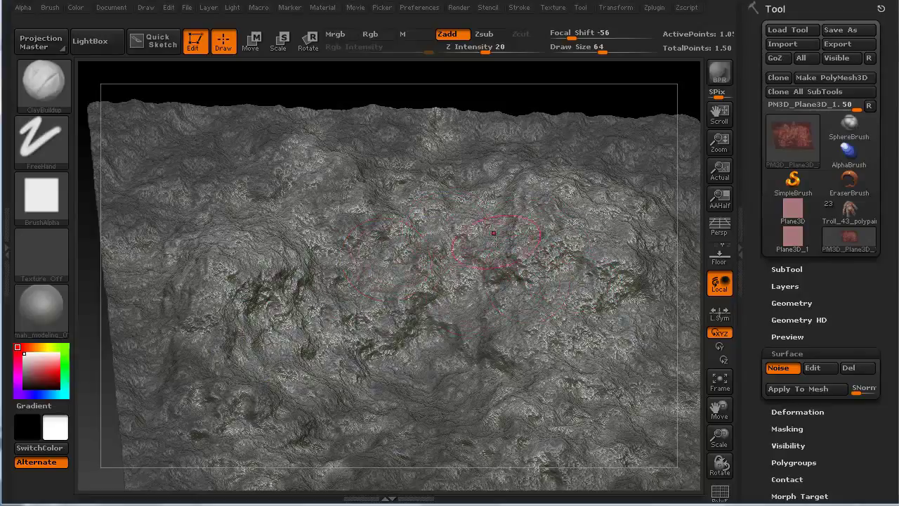
pyautogui.click(788, 388)
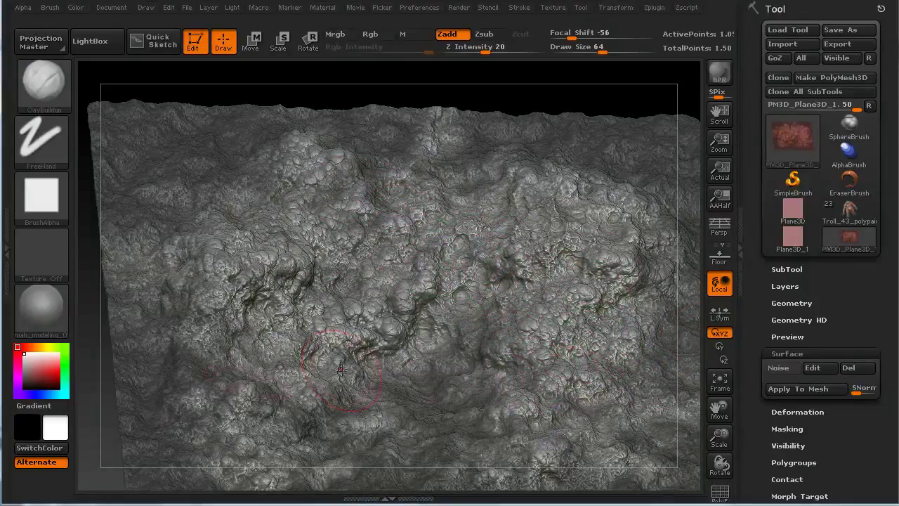
# Turn on perspective and inspect the rocky relief from a low side view and from above
pyautogui.moveTo(109, 421)
pyautogui.mouseDown()
pyautogui.moveTo(150, 300)
pyautogui.moveTo(133, 327)
pyautogui.moveTo(137, 286)
pyautogui.moveTo(133, 334)
pyautogui.moveTo(128, 325)
pyautogui.moveTo(145, 338)
pyautogui.moveTo(134, 341)
pyautogui.moveTo(128, 330)
pyautogui.moveTo(143, 342)
pyautogui.mouseUp()
pyautogui.press('p')
pyautogui.moveTo(132, 298); pyautogui.dragTo(136, 182)
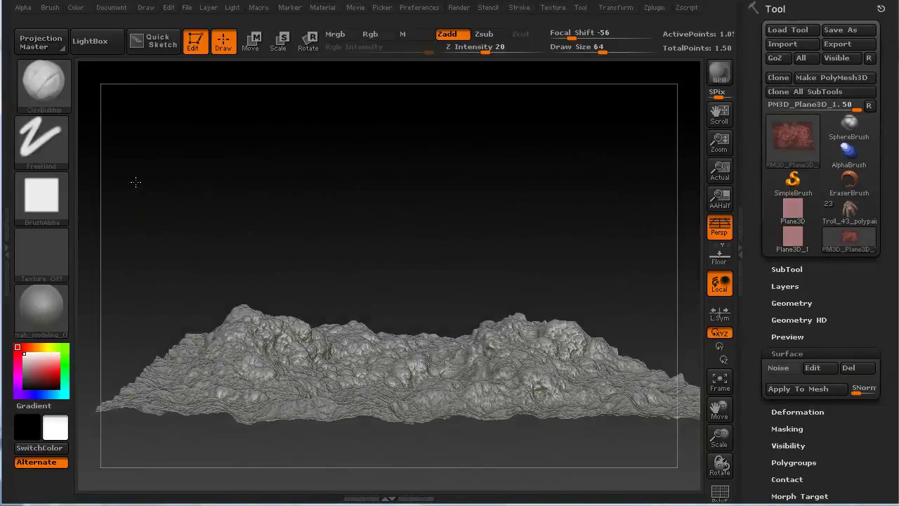
pyautogui.moveTo(153, 218); pyautogui.dragTo(153, 295)
pyautogui.press('ctrl')
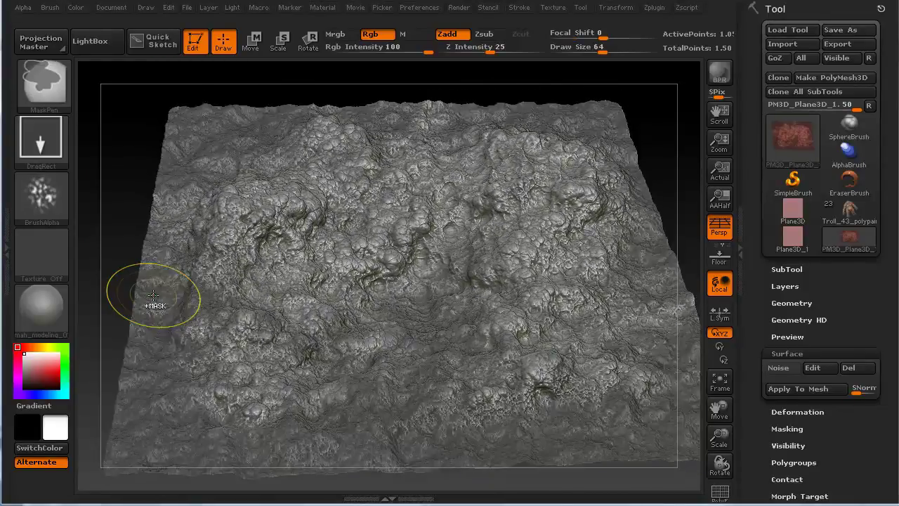
# Undo applying the noise to the mesh and render the plane with BPR
pyautogui.hotkey('ctrl', 'z')
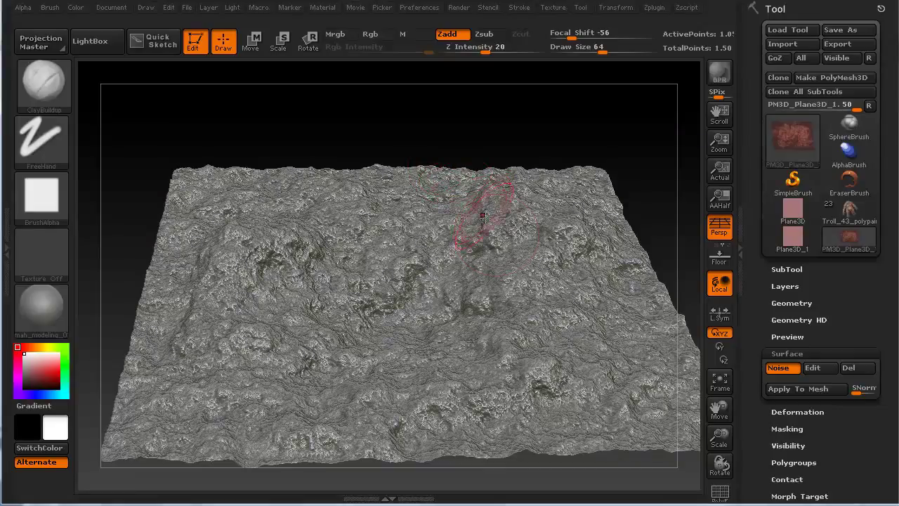
pyautogui.click(724, 73)
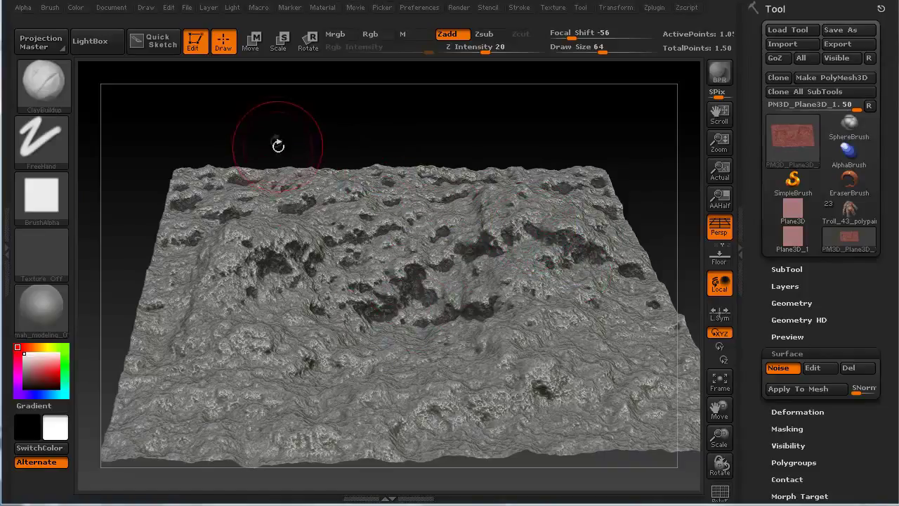
# Inspect the rocky plane from several angles and compare the surface noise at lower subdivision levels
pyautogui.moveTo(273, 133); pyautogui.dragTo(270, 143)
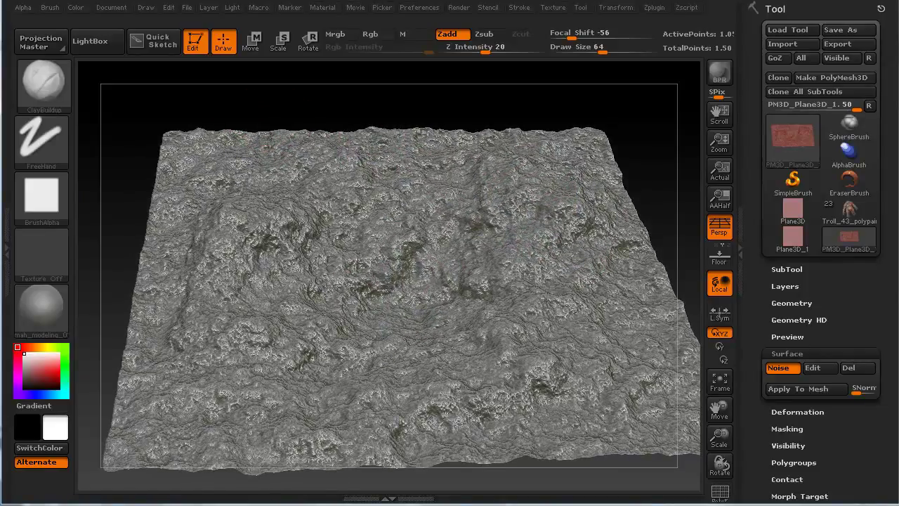
pyautogui.moveTo(144, 201)
pyautogui.mouseDown()
pyautogui.moveTo(126, 183)
pyautogui.moveTo(126, 204)
pyautogui.moveTo(116, 205)
pyautogui.moveTo(125, 237)
pyautogui.moveTo(117, 253)
pyautogui.moveTo(123, 263)
pyautogui.moveTo(174, 268)
pyautogui.mouseUp()
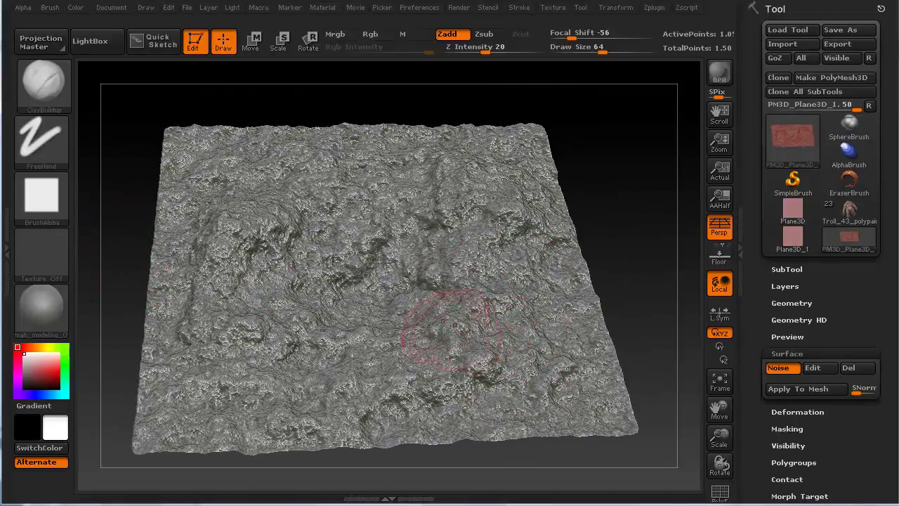
pyautogui.moveTo(121, 261)
pyautogui.mouseDown()
pyautogui.moveTo(120, 204)
pyautogui.moveTo(121, 258)
pyautogui.moveTo(122, 244)
pyautogui.mouseUp()
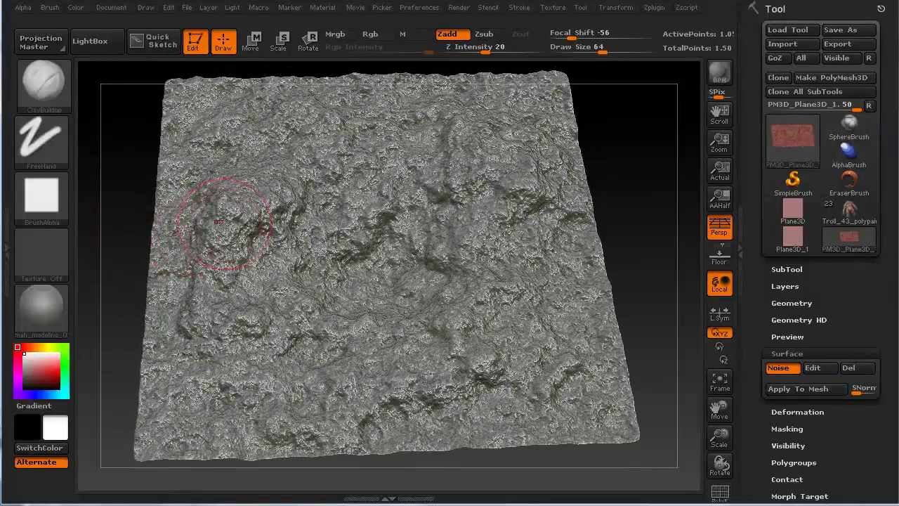
pyautogui.press('shift')
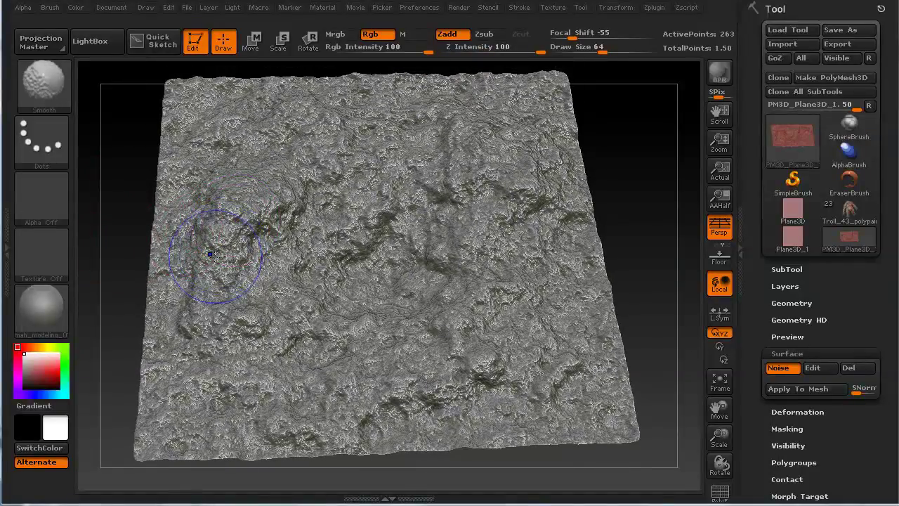
pyautogui.hotkey('shift', 'd')
pyautogui.hotkey('shift', 'd')
pyautogui.hotkey('shift', 'd')
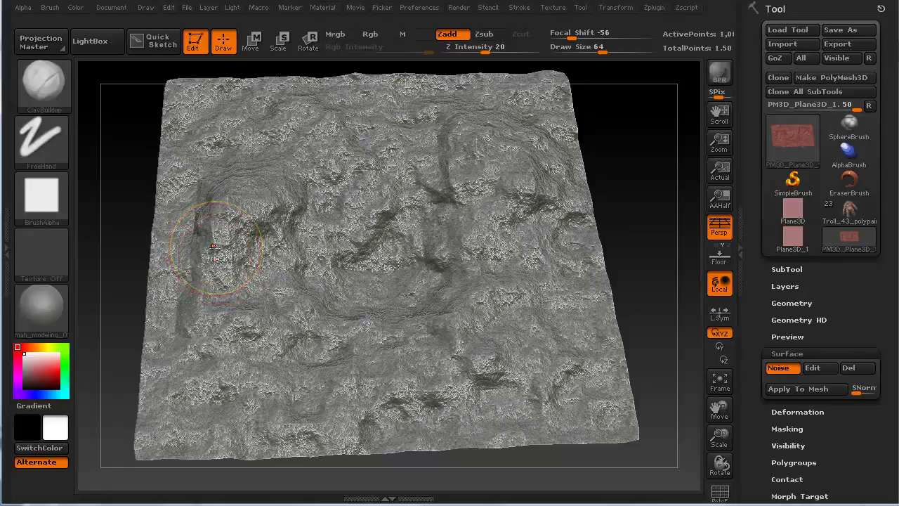
# Set the masking brush to a FreeHand stroke without an alpha and paint a mask over the mound near the plane's far left corner
pyautogui.press('ctrl')
pyautogui.press('ctrl')
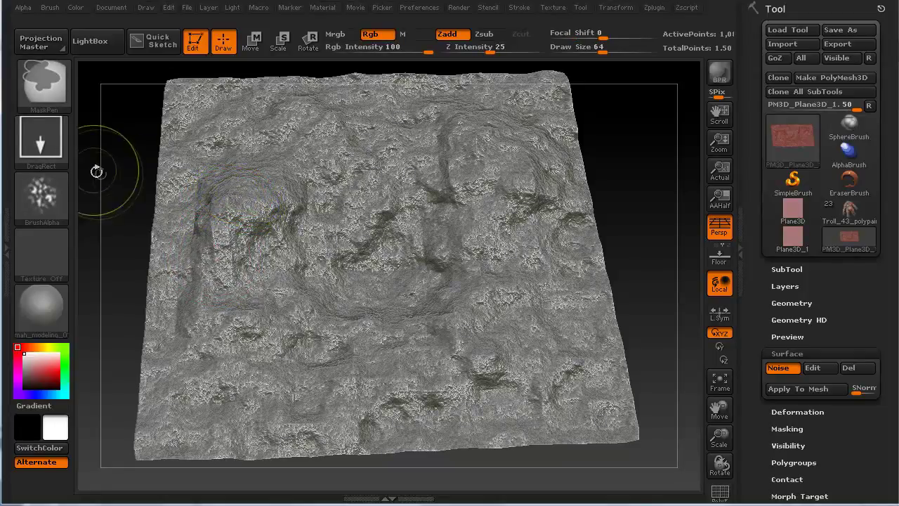
pyautogui.keyDown('ctrl'); pyautogui.click(49, 144); pyautogui.keyUp('ctrl')
pyautogui.keyDown('ctrl'); pyautogui.click(224, 147); pyautogui.keyUp('ctrl')
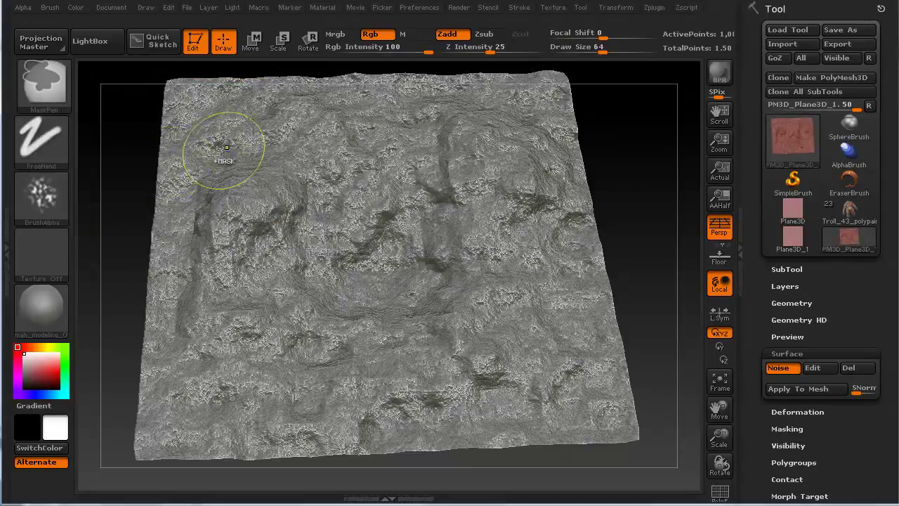
pyautogui.keyDown('ctrl'); pyautogui.click(36, 200); pyautogui.keyUp('ctrl')
pyautogui.keyDown('ctrl'); pyautogui.click(227, 197); pyautogui.keyUp('ctrl')
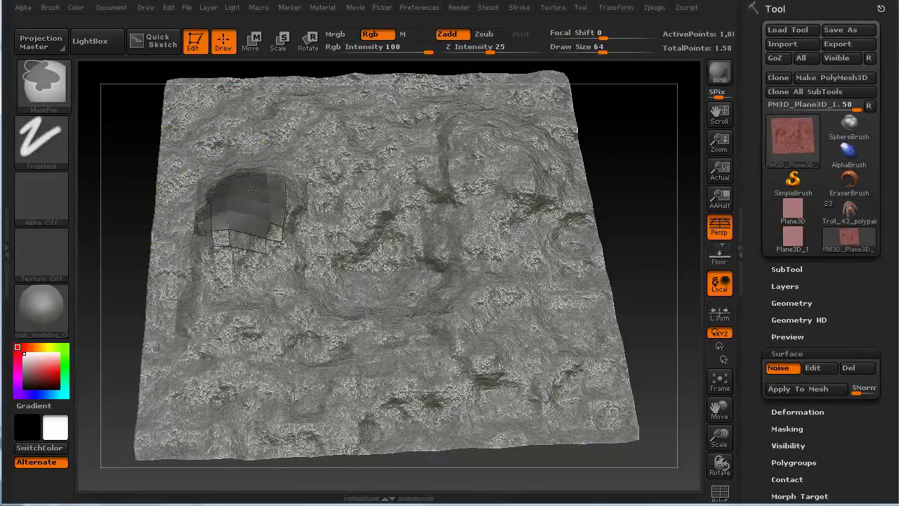
pyautogui.moveTo(121, 223)
pyautogui.mouseDown()
pyautogui.moveTo(125, 174)
pyautogui.moveTo(123, 211)
pyautogui.mouseUp()
pyautogui.keyDown('ctrl'); pyautogui.keyDown('alt'); pyautogui.moveTo(169, 238); pyautogui.dragTo(223, 239); pyautogui.keyUp('alt'); pyautogui.keyUp('ctrl')
pyautogui.moveTo(124, 259); pyautogui.dragTo(118, 211)
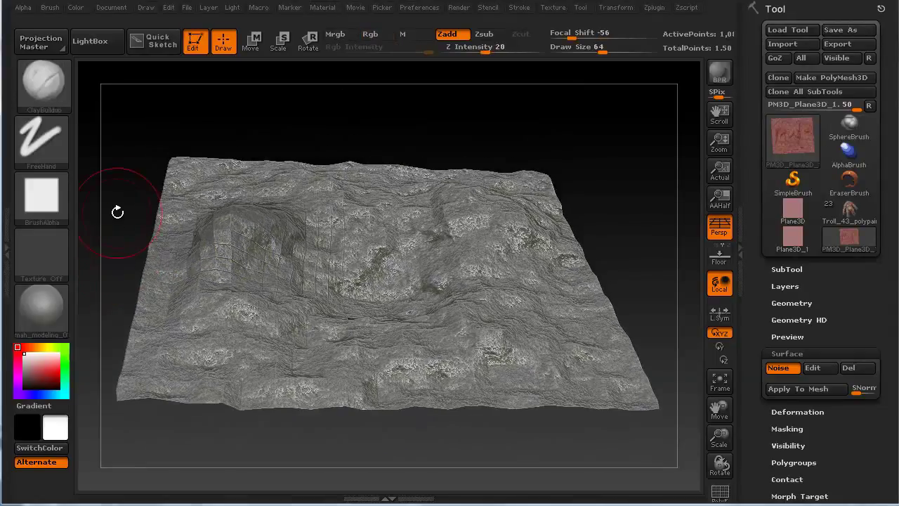
# Apply the MatCap Red Wax material to the plane and view its relief edge-on
pyautogui.click(51, 301)
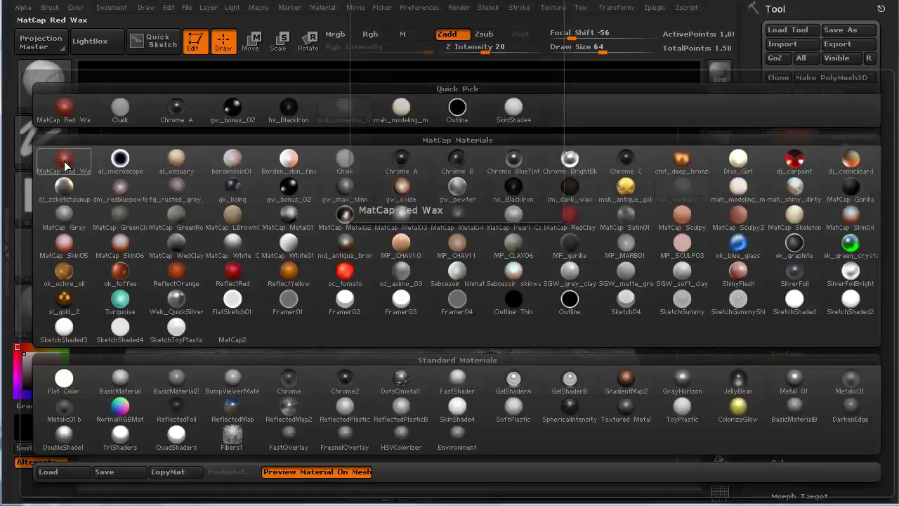
pyautogui.click(107, 206)
pyautogui.moveTo(108, 205); pyautogui.dragTo(108, 220)
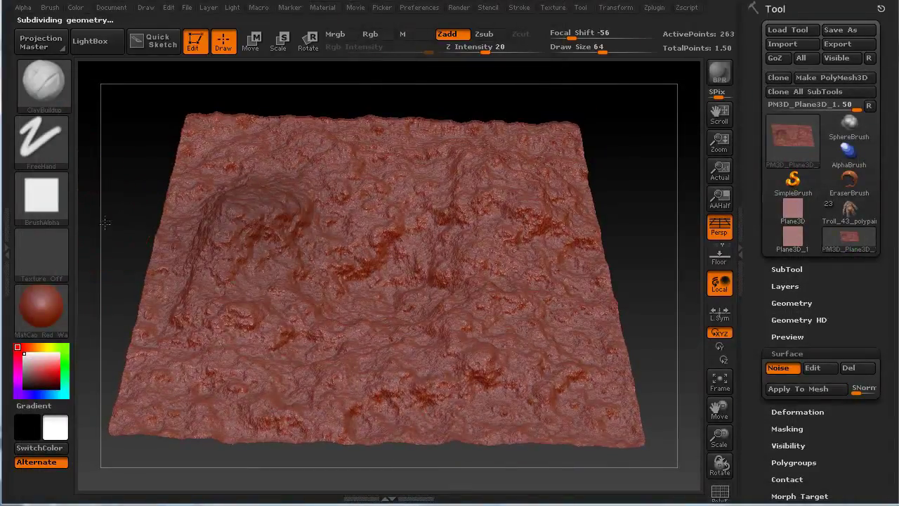
pyautogui.moveTo(106, 217)
pyautogui.mouseDown()
pyautogui.moveTo(105, 195)
pyautogui.moveTo(104, 213)
pyautogui.mouseUp()
pyautogui.press('ctrl')
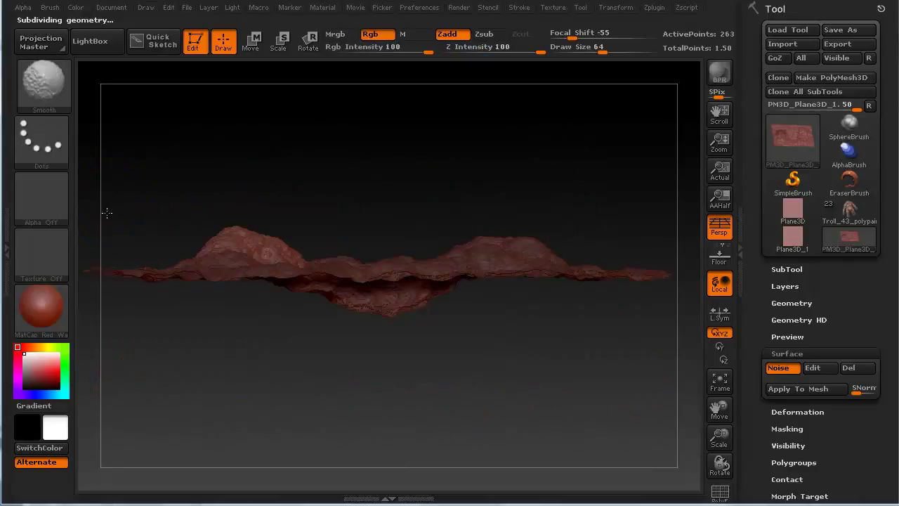
# Select the Move brush and set its draw size to 140
pyautogui.click(57, 92)
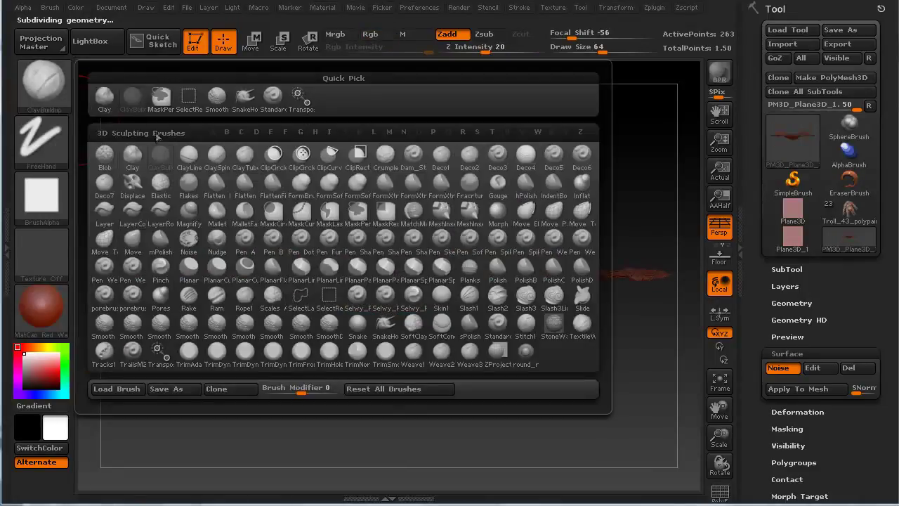
pyautogui.press('m')
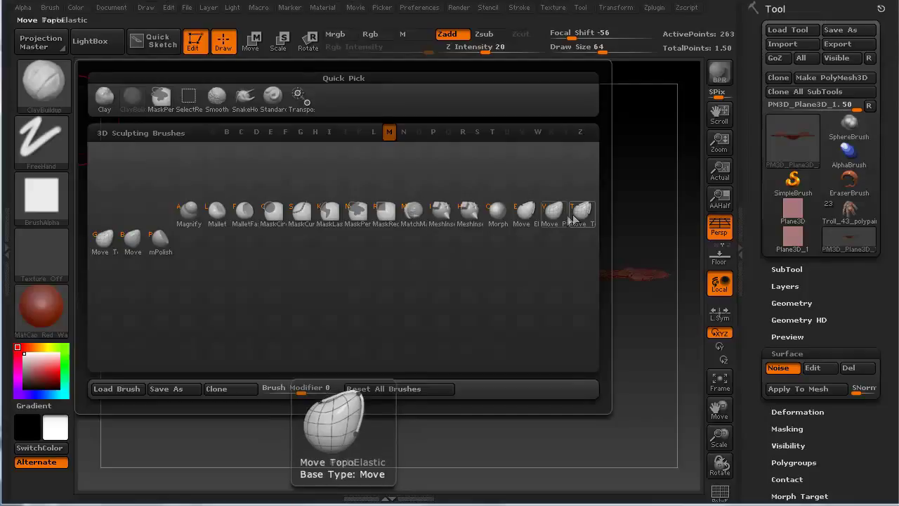
pyautogui.click(136, 246)
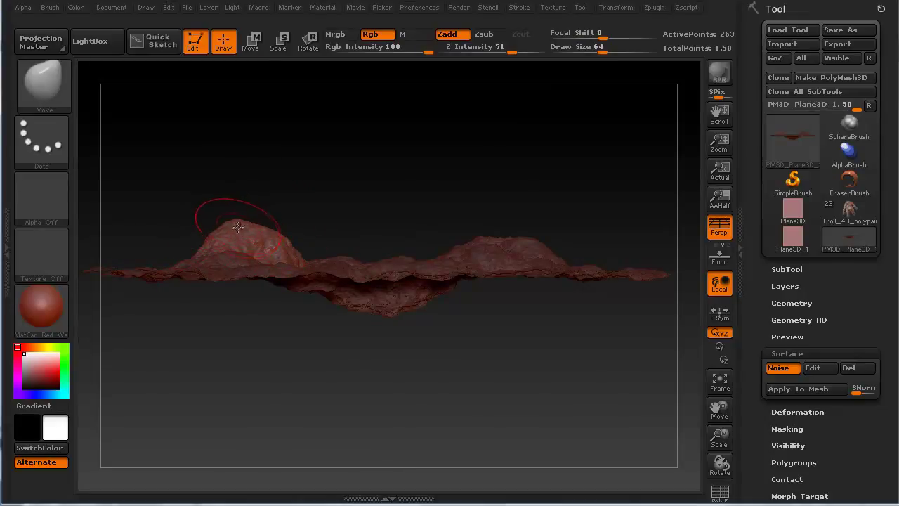
pyautogui.press('s')
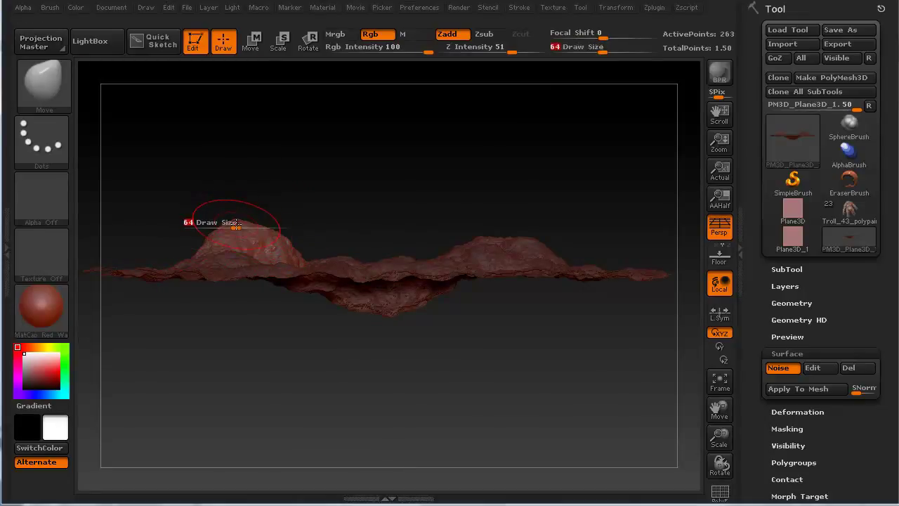
pyautogui.moveTo(237, 224); pyautogui.dragTo(253, 225)
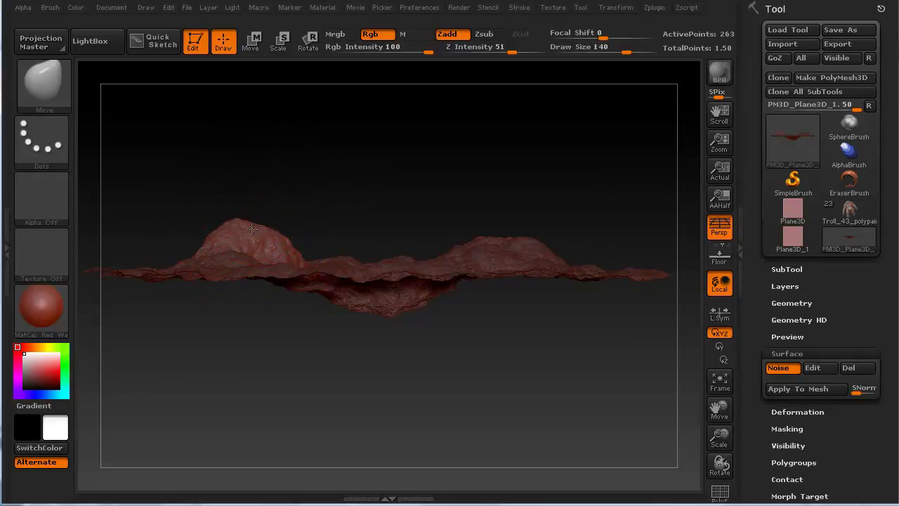
# Apply the mah_modeling_01 material to the plane and inspect the rocky relief from oblique angles
pyautogui.moveTo(184, 171); pyautogui.dragTo(183, 207)
pyautogui.press('ctrl')
pyautogui.moveTo(155, 151); pyautogui.dragTo(124, 201)
pyautogui.click(46, 298)
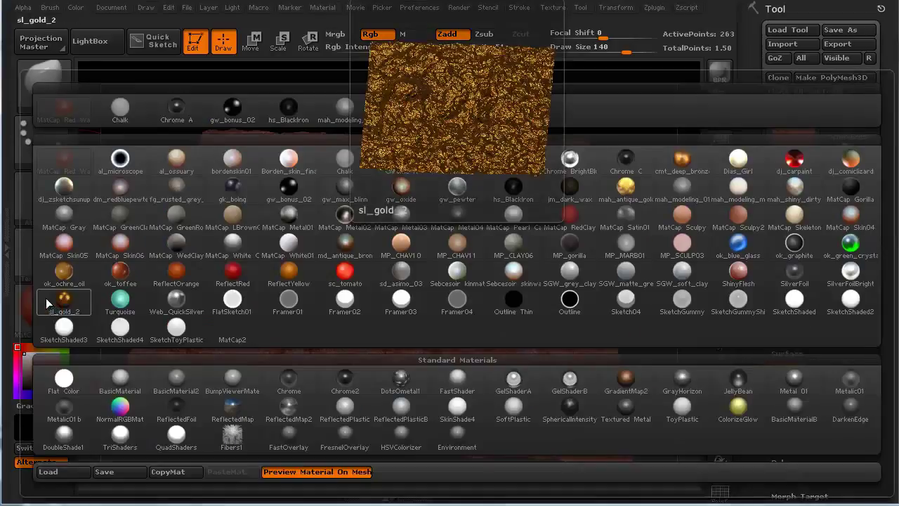
pyautogui.click(681, 189)
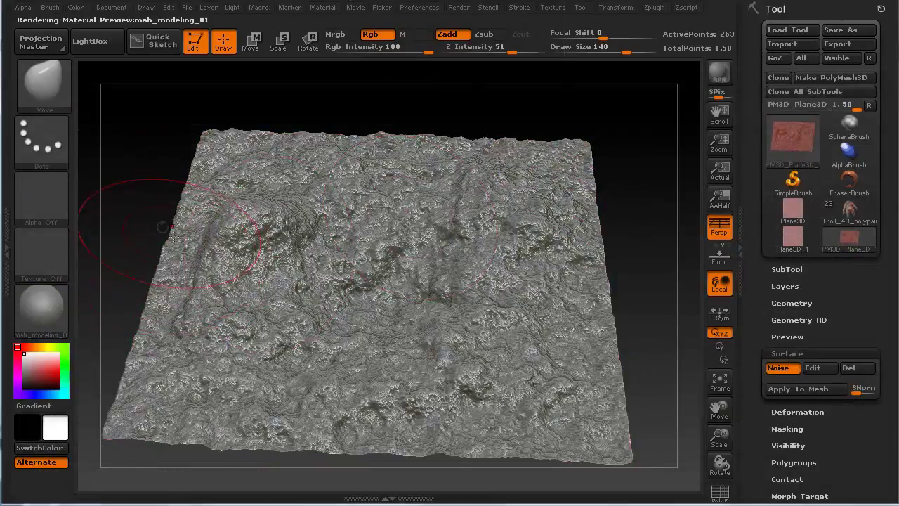
pyautogui.moveTo(84, 204)
pyautogui.mouseDown()
pyautogui.moveTo(143, 190)
pyautogui.moveTo(145, 178)
pyautogui.moveTo(168, 185)
pyautogui.moveTo(169, 196)
pyautogui.moveTo(159, 186)
pyautogui.moveTo(175, 180)
pyautogui.moveTo(156, 195)
pyautogui.moveTo(154, 258)
pyautogui.moveTo(155, 203)
pyautogui.moveTo(118, 219)
pyautogui.mouseUp()
pyautogui.moveTo(234, 152); pyautogui.dragTo(234, 189)
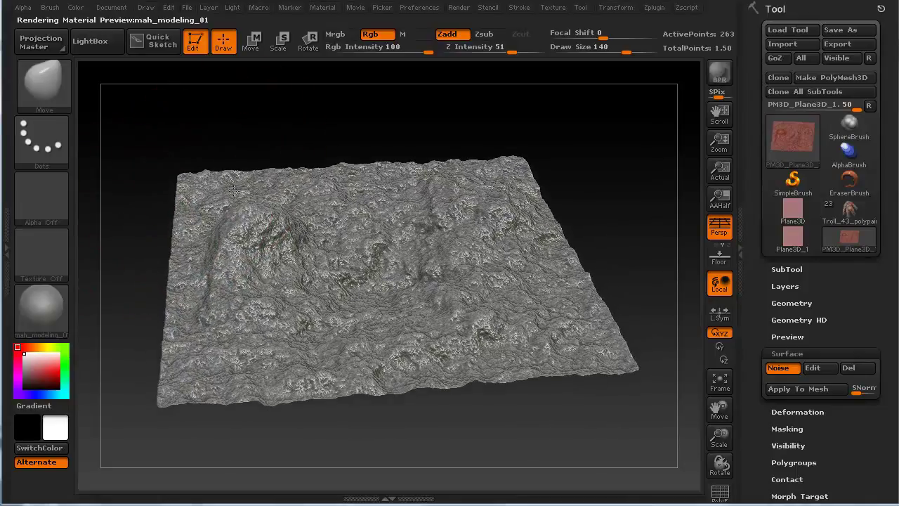
pyautogui.moveTo(366, 121); pyautogui.dragTo(354, 127)
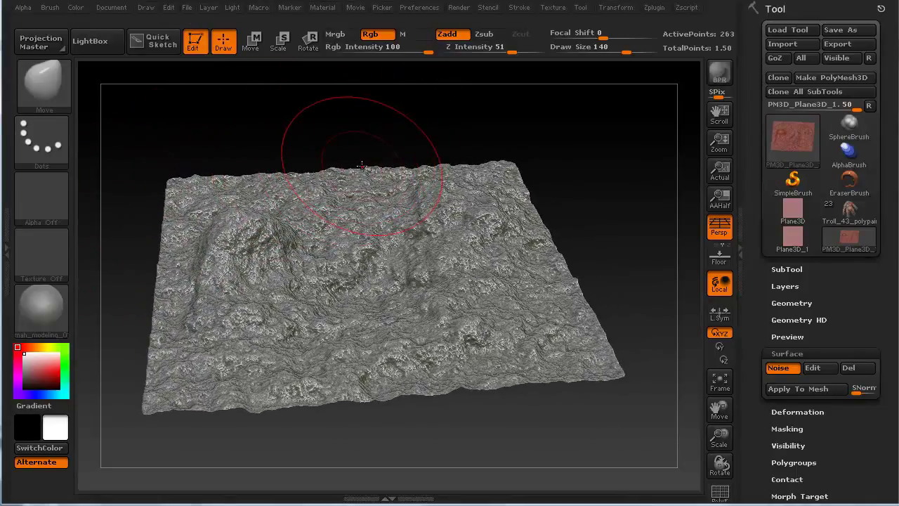
# Clear the plane from the canvas, place the Troll_43_polypainting model on it and make the model editable
pyautogui.click(196, 42)
pyautogui.hotkey('ctrl', 'n')
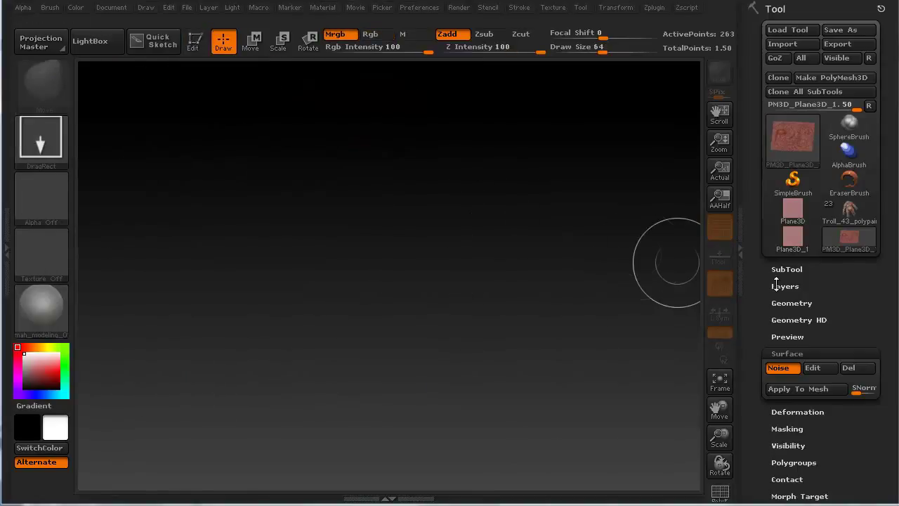
pyautogui.click(849, 211)
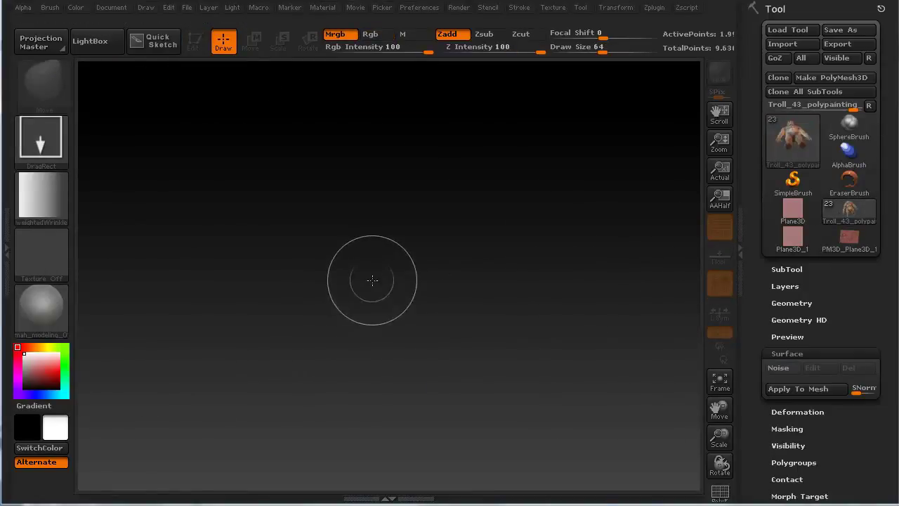
pyautogui.moveTo(382, 281); pyautogui.dragTo(379, 504)
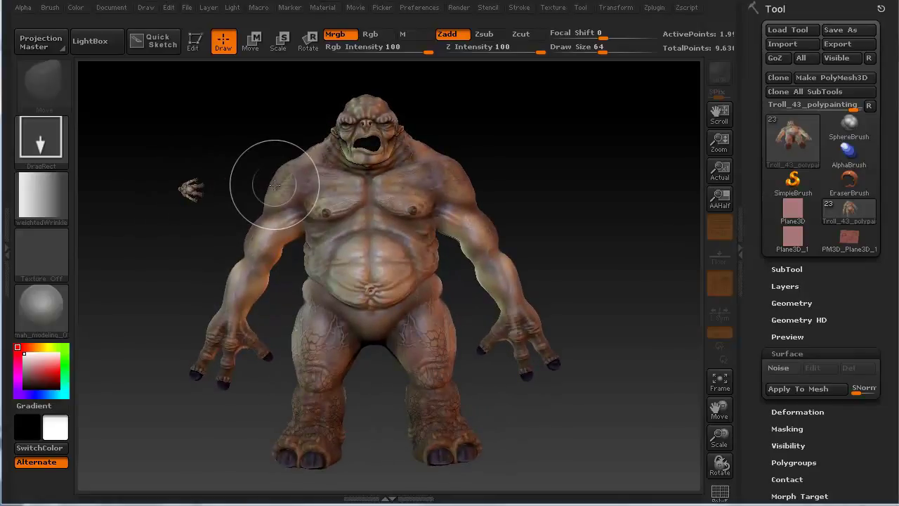
pyautogui.hotkey('ctrl', 'n')
pyautogui.moveTo(400, 277); pyautogui.dragTo(400, 490)
pyautogui.click(194, 40)
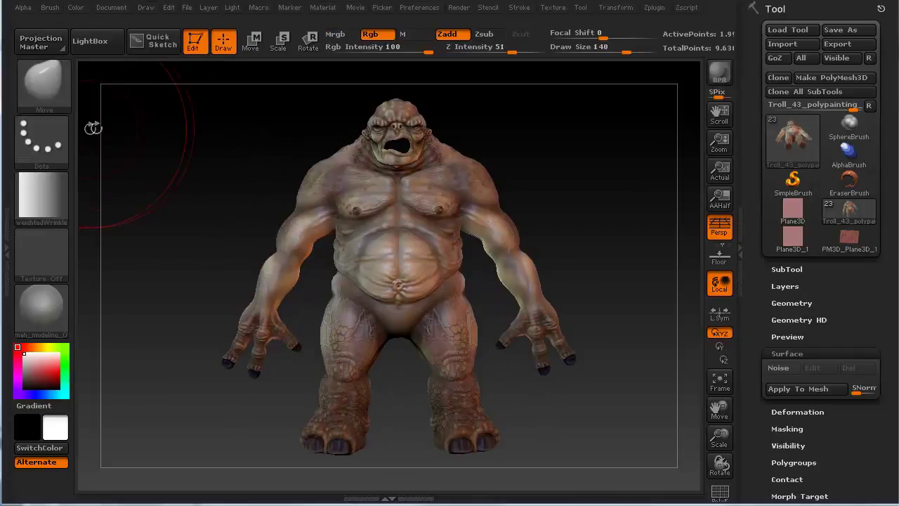
# Select the Standard brush with no alpha for the troll model
pyautogui.click(47, 201)
pyautogui.click(43, 86)
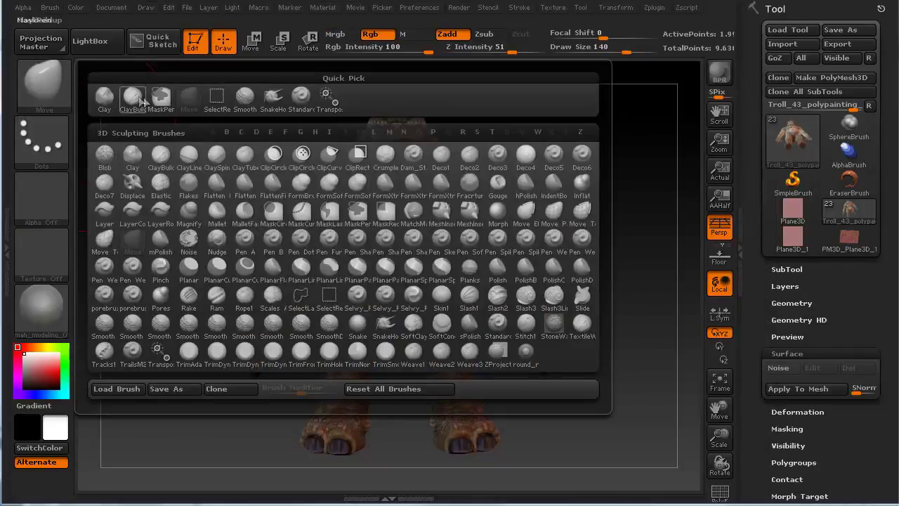
pyautogui.click(301, 97)
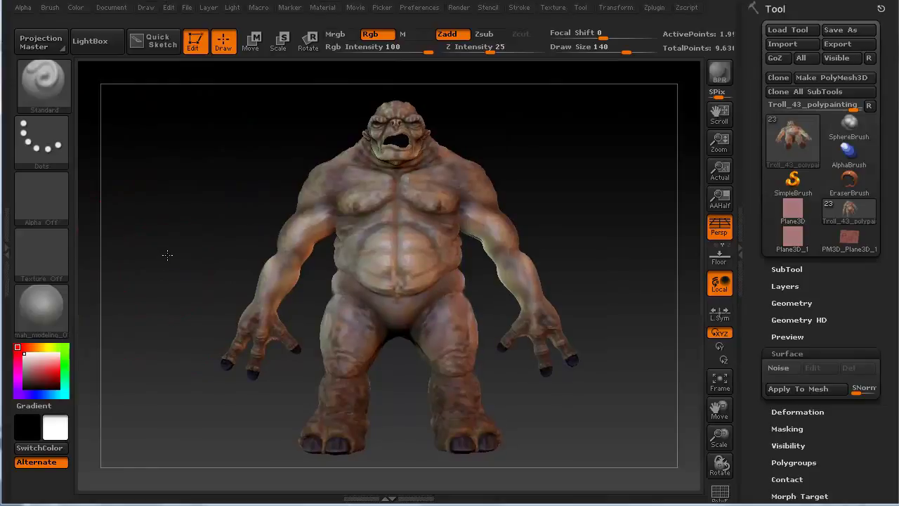
pyautogui.moveTo(167, 246); pyautogui.dragTo(167, 248)
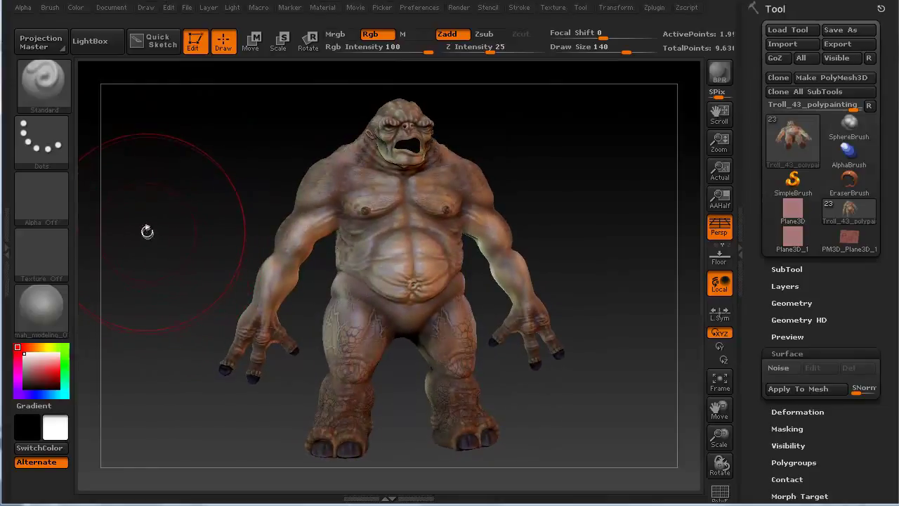
# Turn off the polypaint on the troll's body subtool and frame its head and upper body
pyautogui.click(798, 273)
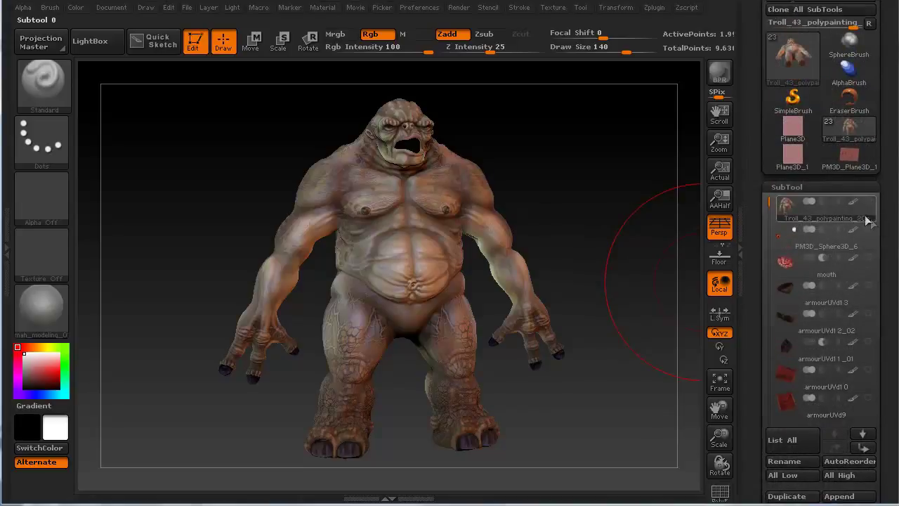
pyautogui.moveTo(856, 204)
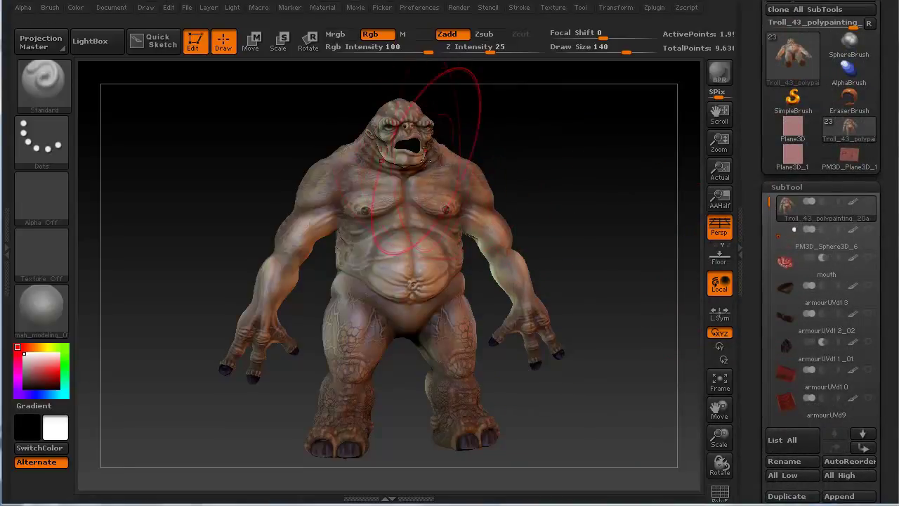
pyautogui.click(853, 202)
pyautogui.keyDown('alt'); pyautogui.moveTo(174, 209); pyautogui.dragTo(124, 162); pyautogui.keyUp('alt')
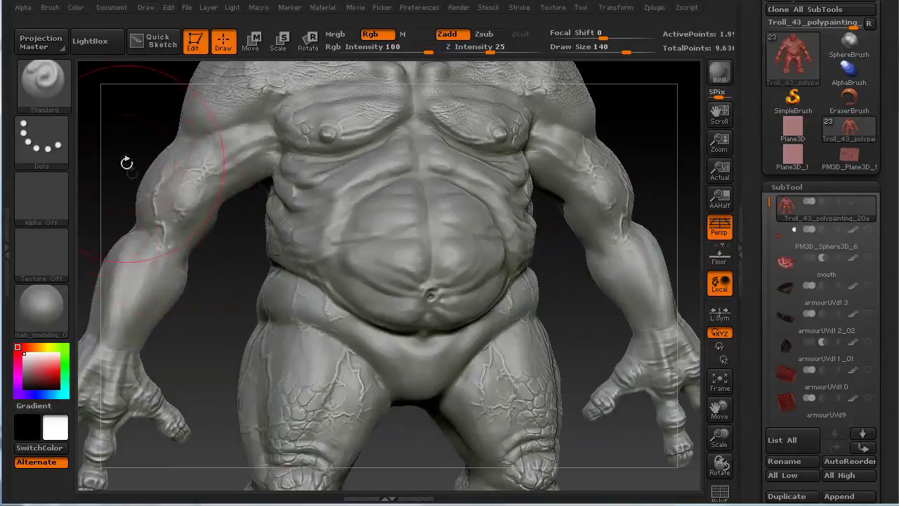
pyautogui.moveTo(125, 127)
pyautogui.keyDown('alt'); pyautogui.mouseDown()
pyautogui.moveTo(149, 334)
pyautogui.moveTo(150, 295)
pyautogui.moveTo(142, 302)
pyautogui.mouseUp(); pyautogui.keyUp('alt')
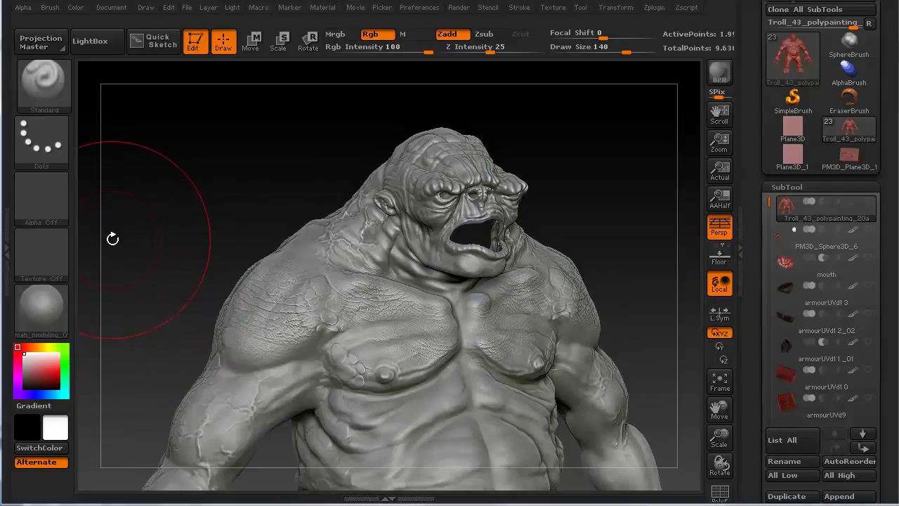
# Set the masking brush to a DragRect stroke with Alpha 08
pyautogui.keyDown('ctrl'); pyautogui.click(44, 141); pyautogui.keyUp('ctrl')
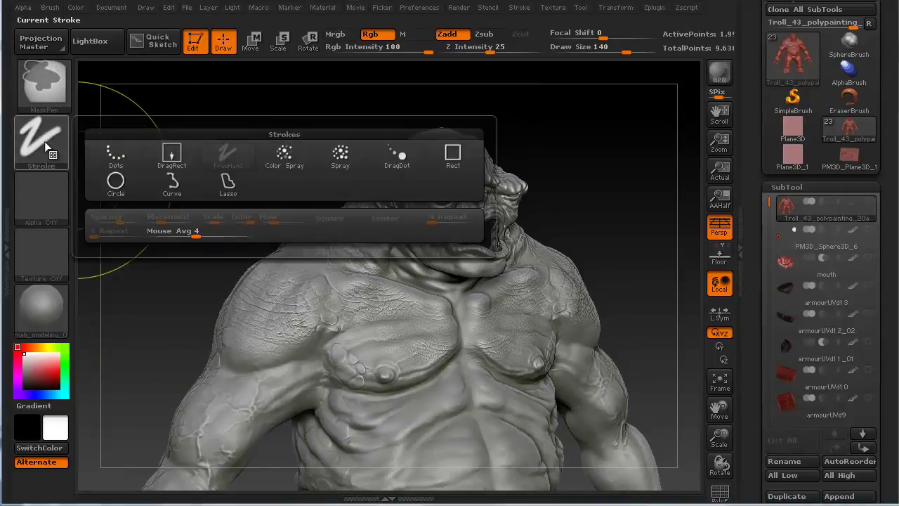
pyautogui.click(172, 154)
pyautogui.click(37, 204)
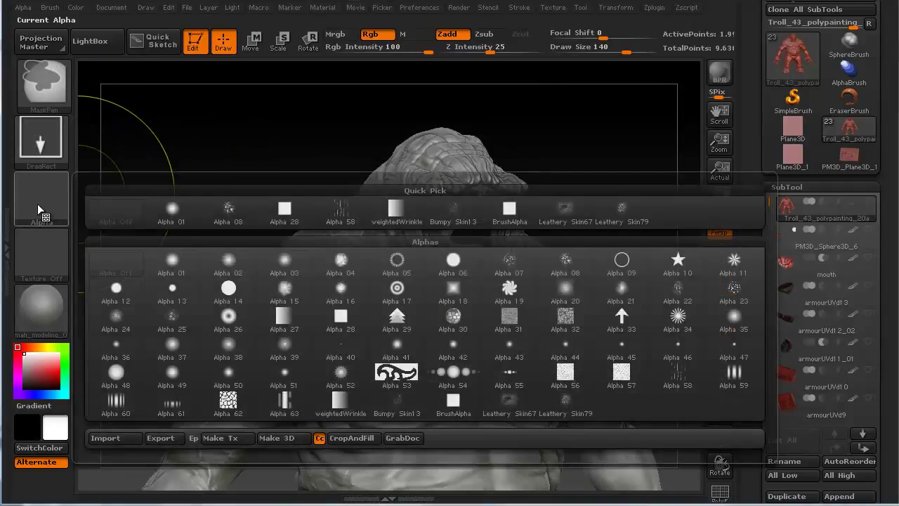
pyautogui.click(570, 261)
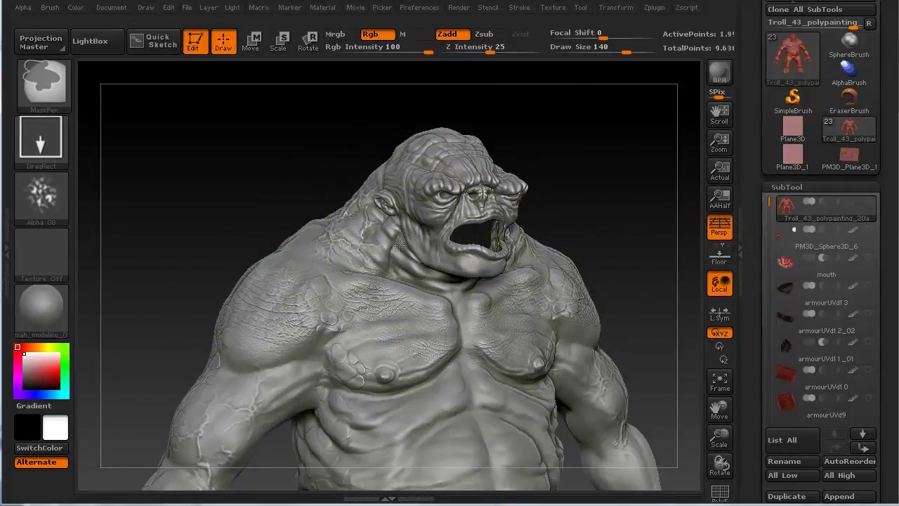
# Stamp Alpha 08 mask patches over the side of the troll's face, neck, chest and belly, and invert the mask
pyautogui.keyDown('ctrl'); pyautogui.moveTo(399, 246); pyautogui.dragTo(410, 260); pyautogui.keyUp('ctrl')
pyautogui.keyDown('ctrl'); pyautogui.moveTo(426, 216); pyautogui.dragTo(422, 242); pyautogui.keyUp('ctrl')
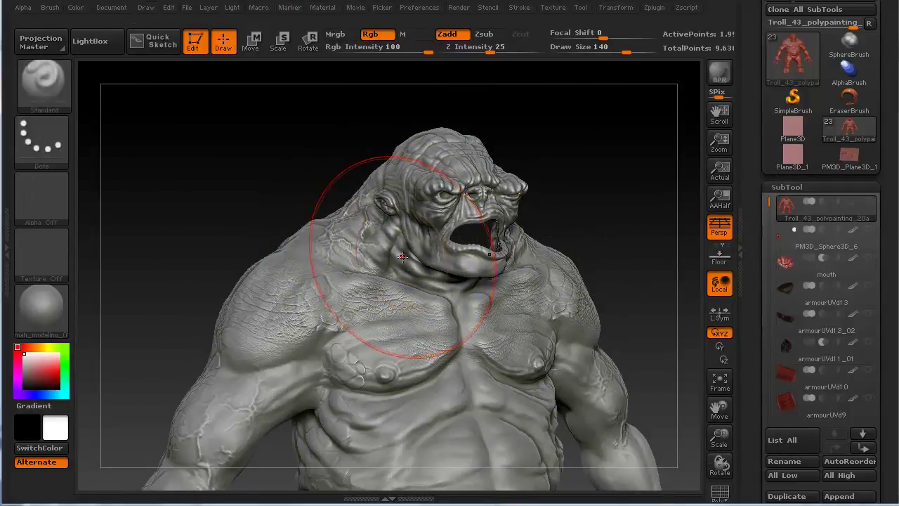
pyautogui.press('ctrl')
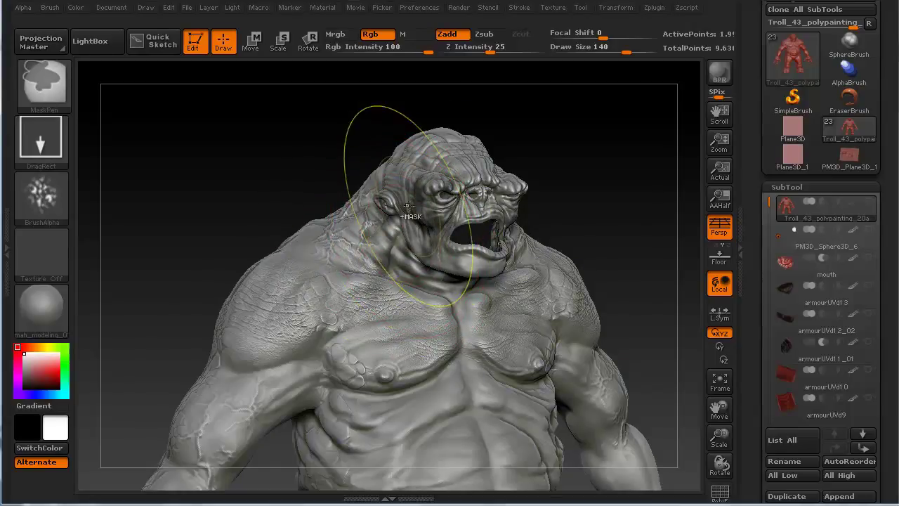
pyautogui.keyDown('ctrl'); pyautogui.moveTo(409, 206); pyautogui.dragTo(406, 324); pyautogui.keyUp('ctrl')
pyautogui.keyDown('ctrl'); pyautogui.moveTo(400, 316); pyautogui.dragTo(365, 351); pyautogui.keyUp('ctrl')
pyautogui.moveTo(354, 330)
pyautogui.keyDown('ctrl'); pyautogui.mouseDown()
pyautogui.moveTo(318, 394)
pyautogui.moveTo(365, 330)
pyautogui.moveTo(337, 309)
pyautogui.moveTo(449, 337)
pyautogui.moveTo(371, 348)
pyautogui.moveTo(379, 383)
pyautogui.mouseUp(); pyautogui.keyUp('ctrl')
pyautogui.moveTo(359, 293)
pyautogui.keyDown('ctrl'); pyautogui.mouseDown()
pyautogui.moveTo(350, 330)
pyautogui.moveTo(373, 312)
pyautogui.mouseUp(); pyautogui.keyUp('ctrl')
pyautogui.keyDown('ctrl'); pyautogui.moveTo(380, 281); pyautogui.dragTo(337, 383); pyautogui.keyUp('ctrl')
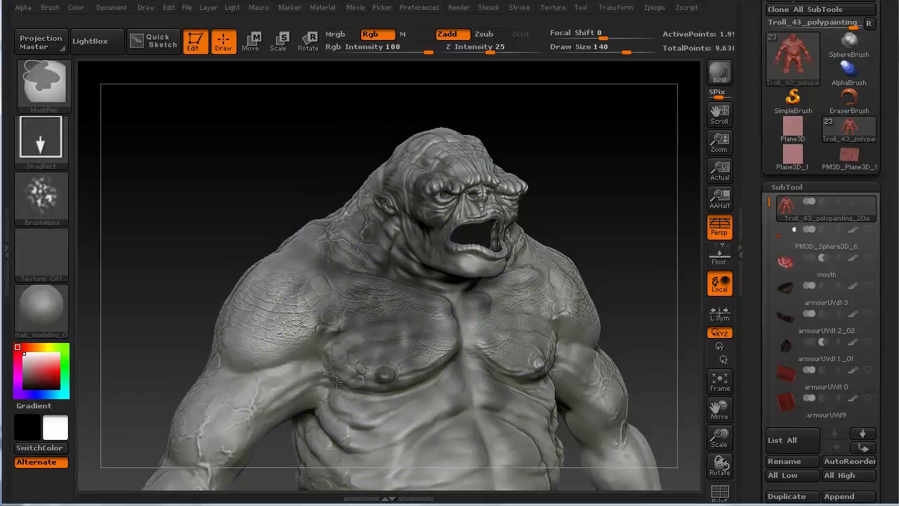
pyautogui.keyDown('ctrl'); pyautogui.moveTo(408, 357); pyautogui.dragTo(388, 491); pyautogui.keyUp('ctrl')
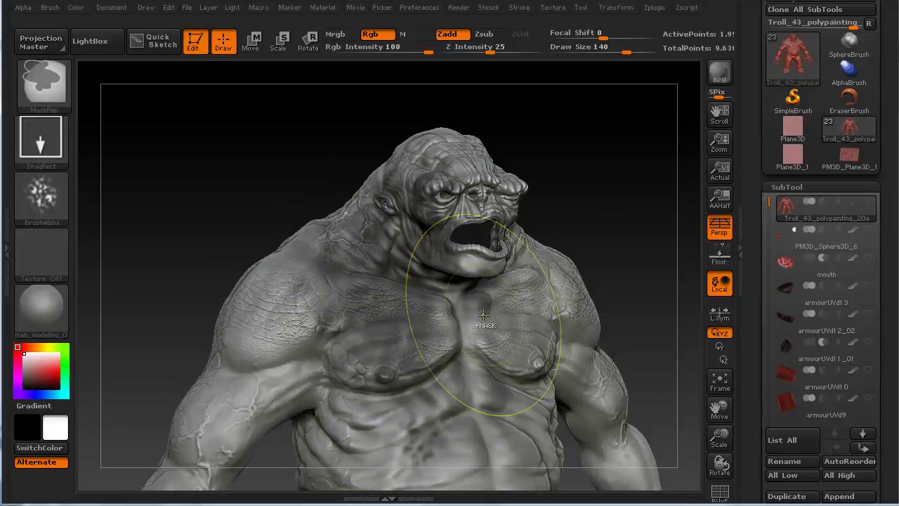
pyautogui.moveTo(235, 279); pyautogui.dragTo(182, 232)
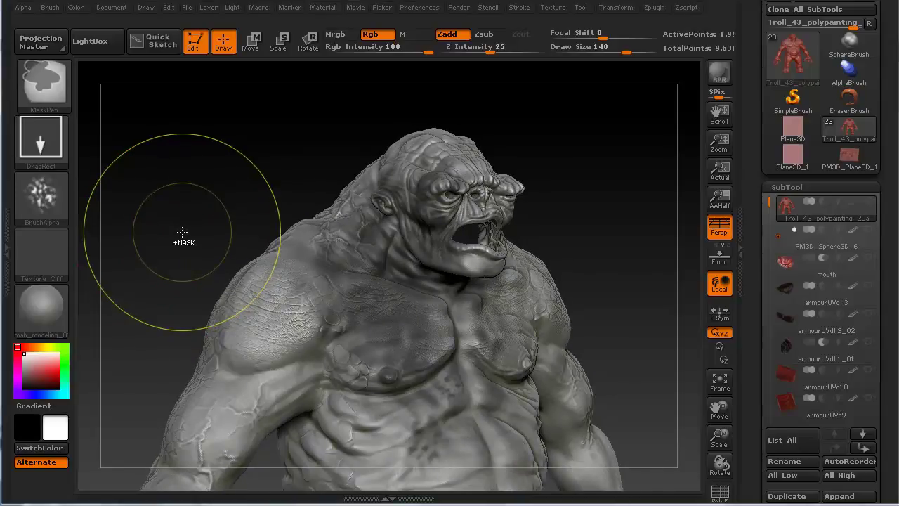
pyautogui.keyDown('ctrl'); pyautogui.click(182, 232); pyautogui.keyUp('ctrl')
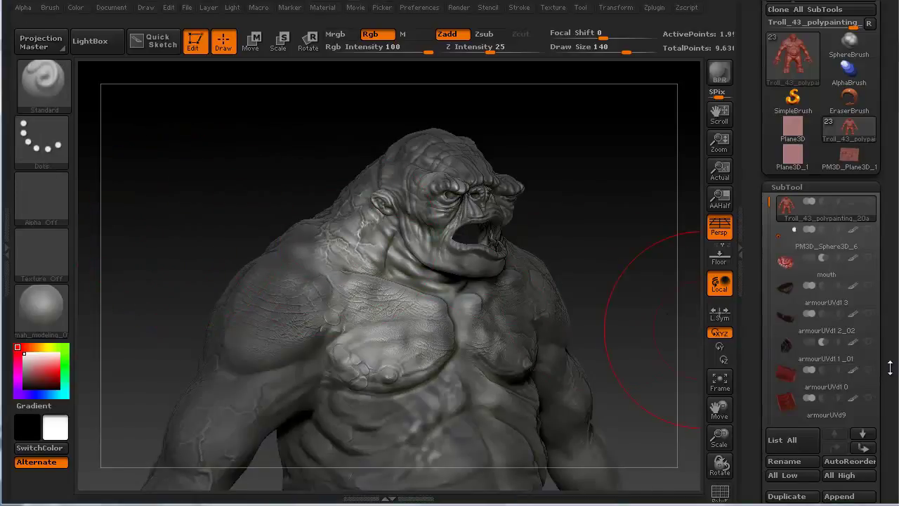
# Try surface noise with scale 68.8827 and strength -0.002 on the troll's body, and undo it
pyautogui.moveTo(891, 369); pyautogui.dragTo(889, 212)
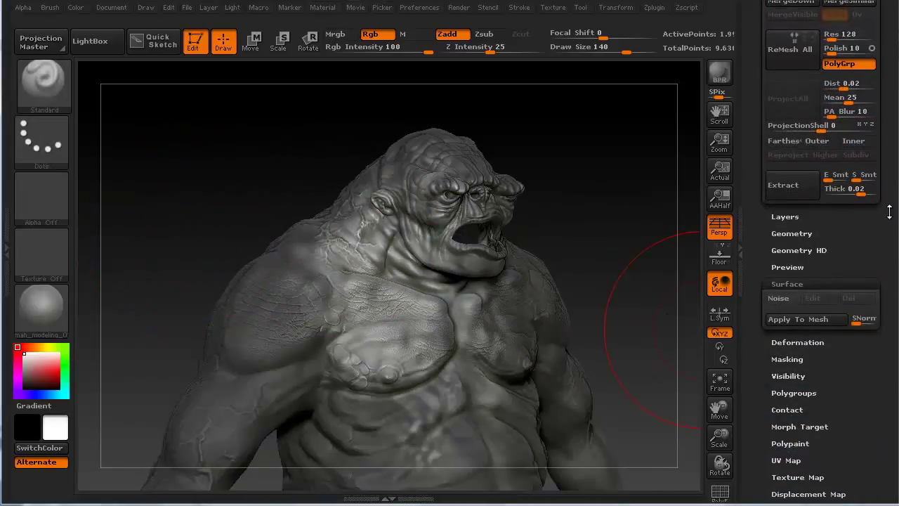
pyautogui.click(793, 299)
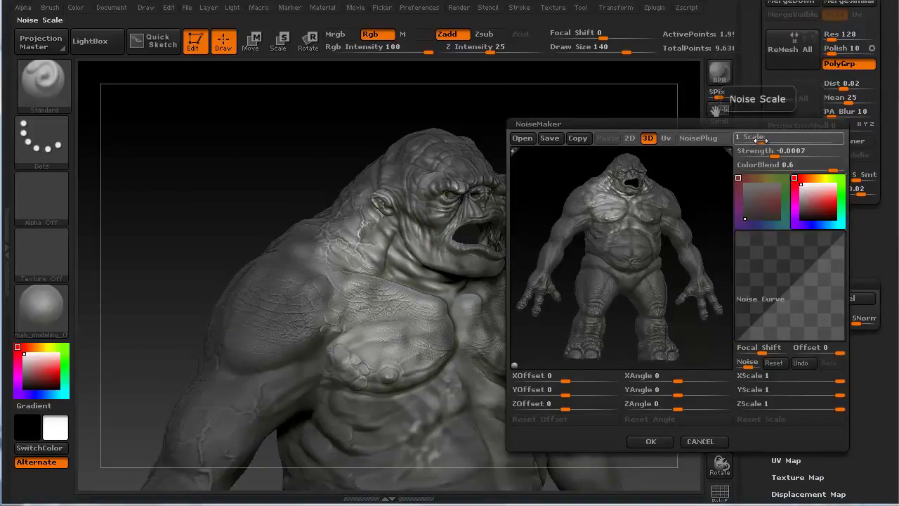
pyautogui.moveTo(761, 141); pyautogui.dragTo(802, 138)
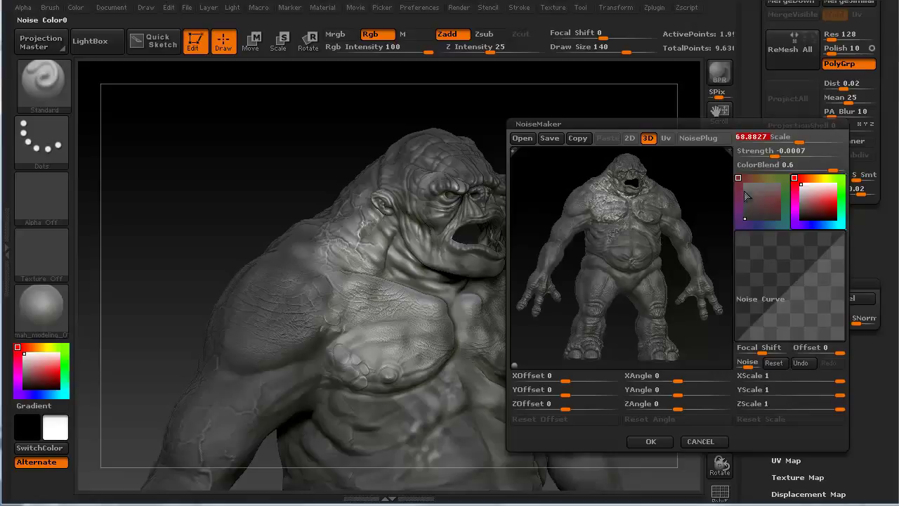
pyautogui.moveTo(776, 155); pyautogui.dragTo(775, 155)
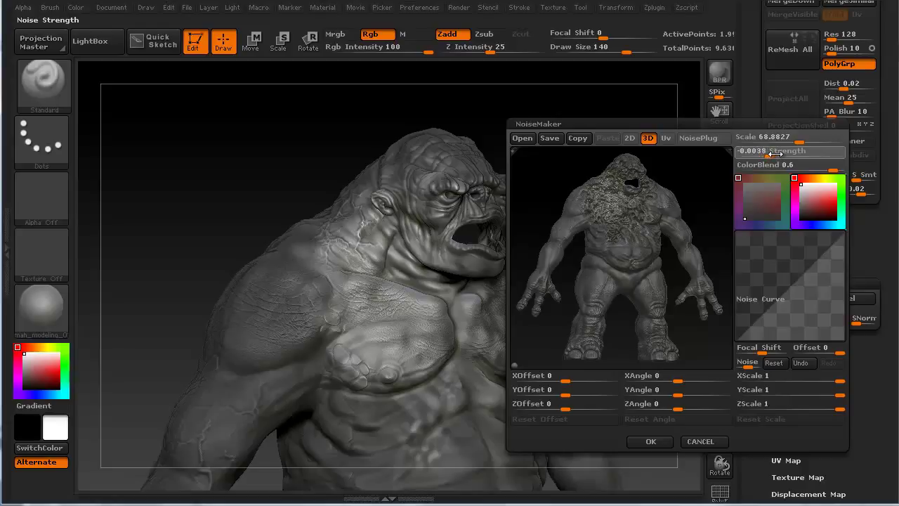
pyautogui.moveTo(773, 153); pyautogui.dragTo(776, 153)
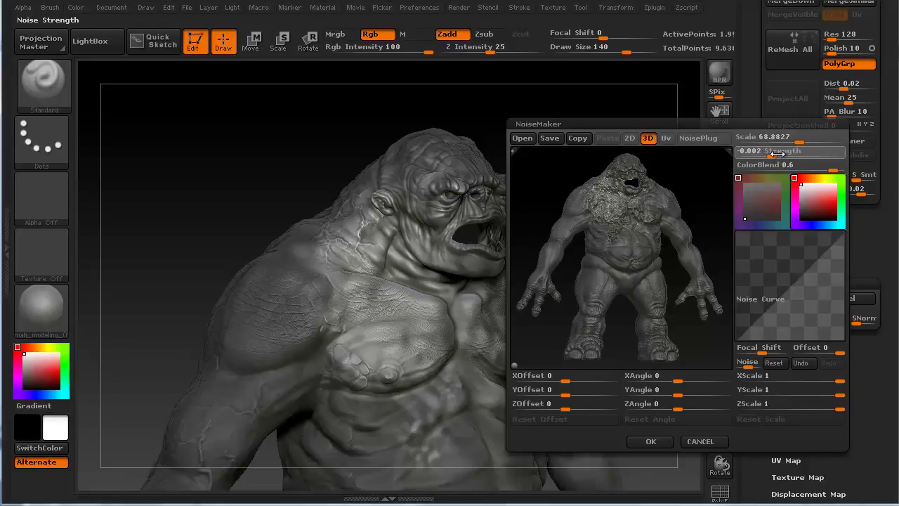
pyautogui.click(651, 441)
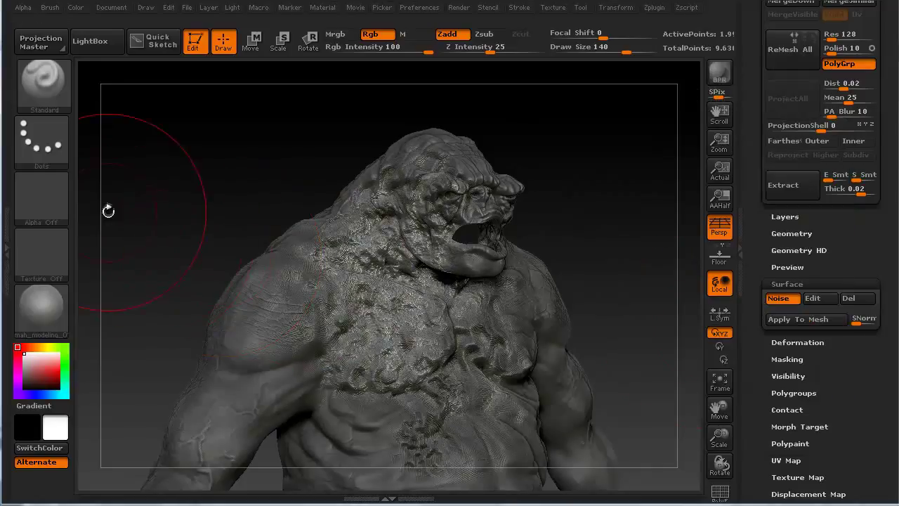
pyautogui.moveTo(163, 200)
pyautogui.mouseDown()
pyautogui.moveTo(150, 198)
pyautogui.moveTo(168, 210)
pyautogui.mouseUp()
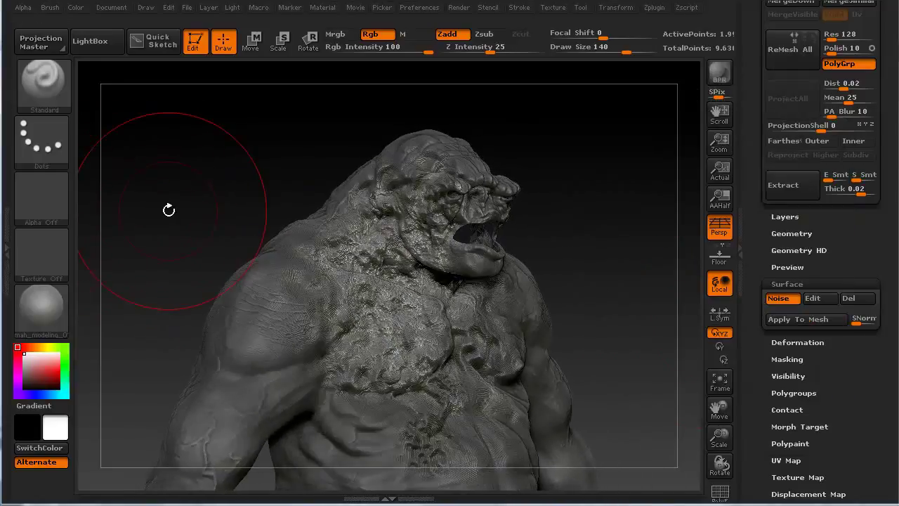
pyautogui.hotkey('ctrl', 'z')
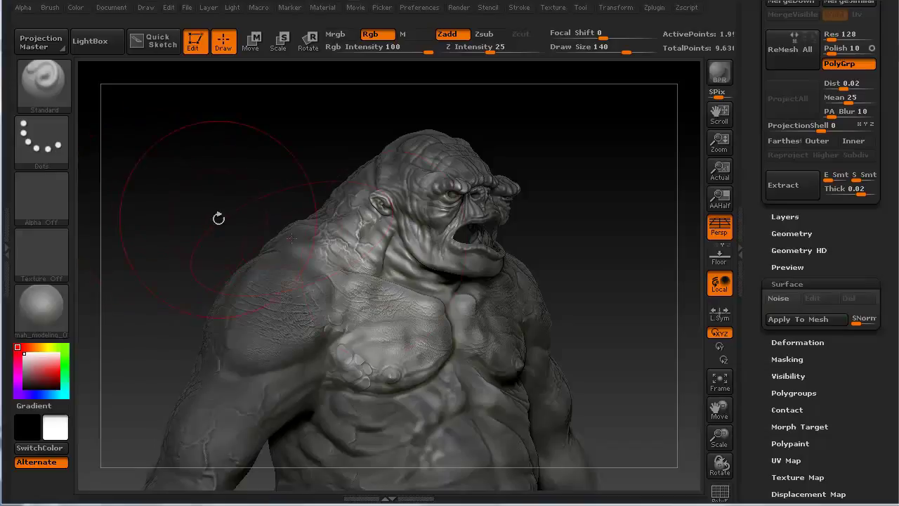
# Add surface noise to the troll's body with scale 94.1994 and strength -0.0004
pyautogui.click(787, 302)
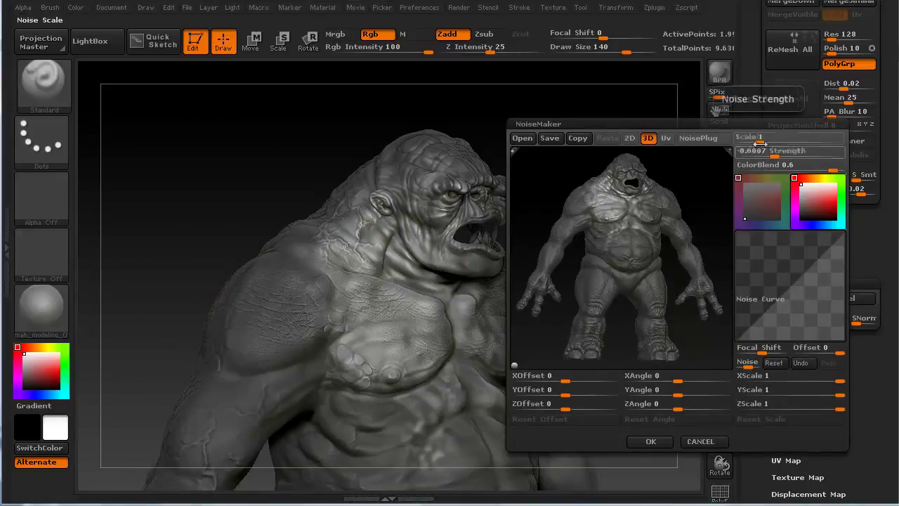
pyautogui.moveTo(761, 142); pyautogui.dragTo(775, 156)
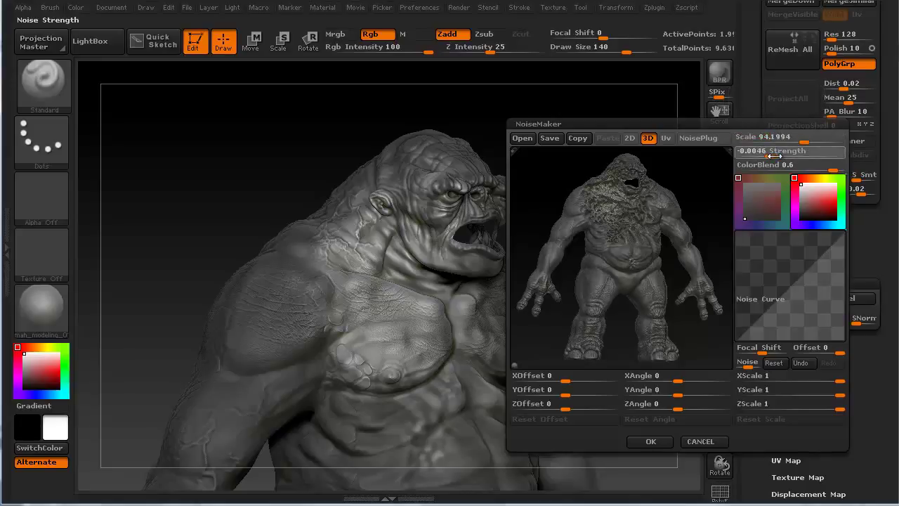
pyautogui.click(771, 155)
pyautogui.moveTo(771, 156); pyautogui.dragTo(782, 156)
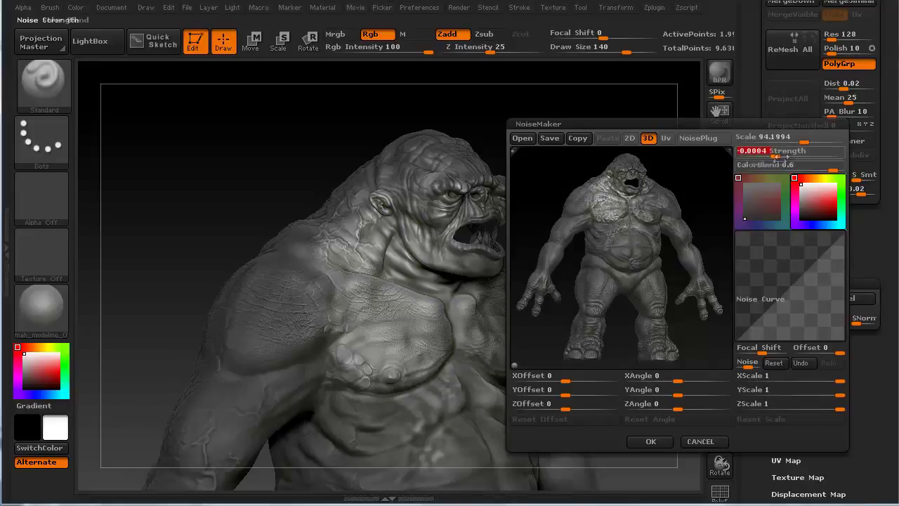
pyautogui.click(651, 441)
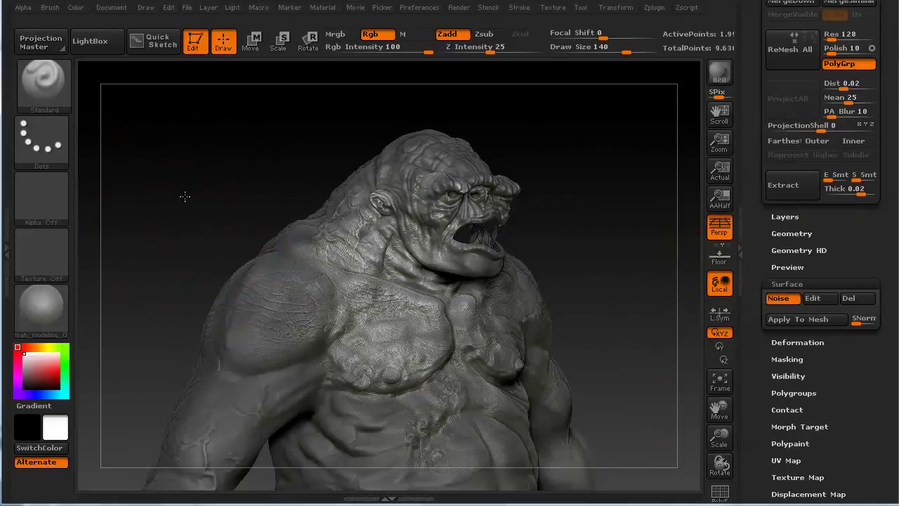
# Apply the surface noise to the troll's mesh three times to build up the detail in the unmasked areas
pyautogui.moveTo(184, 194)
pyautogui.mouseDown()
pyautogui.moveTo(183, 187)
pyautogui.moveTo(263, 242)
pyautogui.mouseUp()
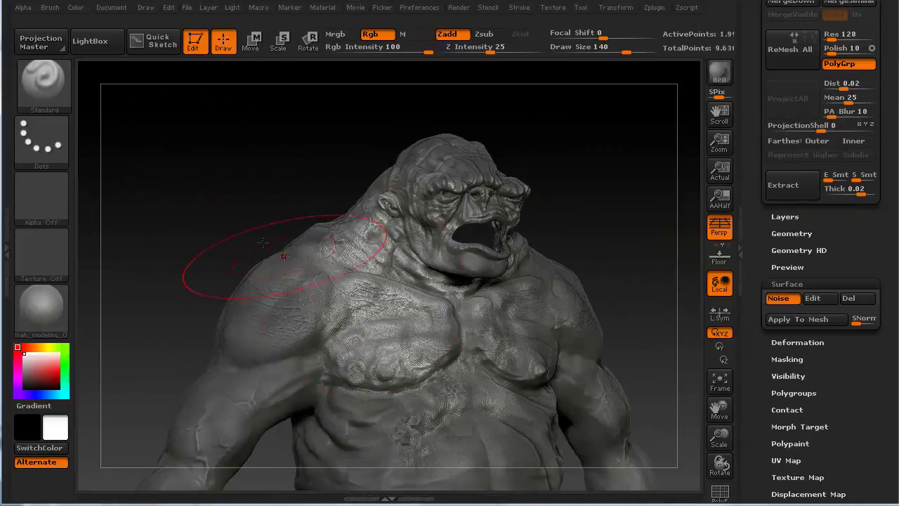
pyautogui.click(795, 320)
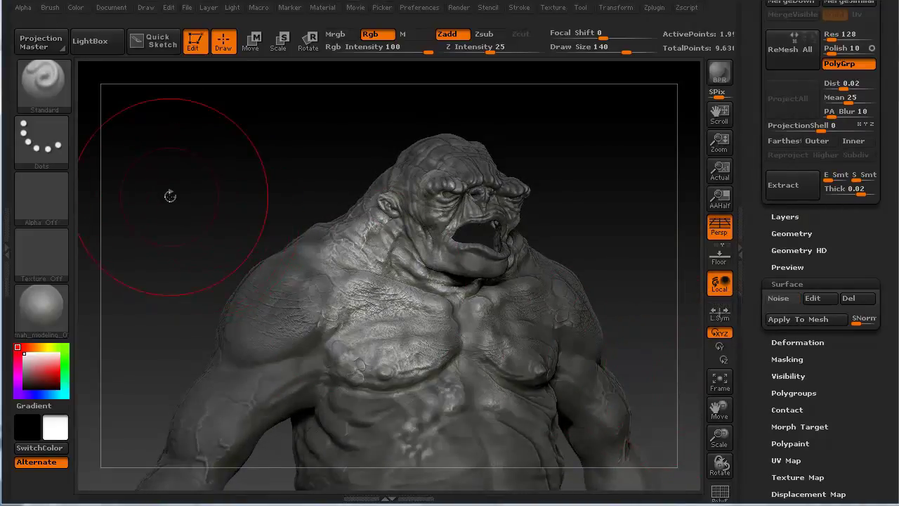
pyautogui.moveTo(170, 196); pyautogui.dragTo(160, 220)
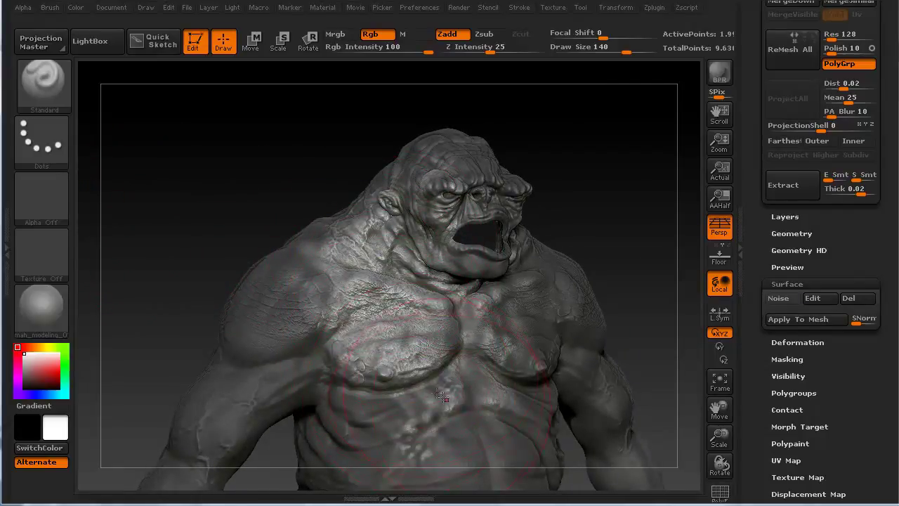
pyautogui.click(805, 319)
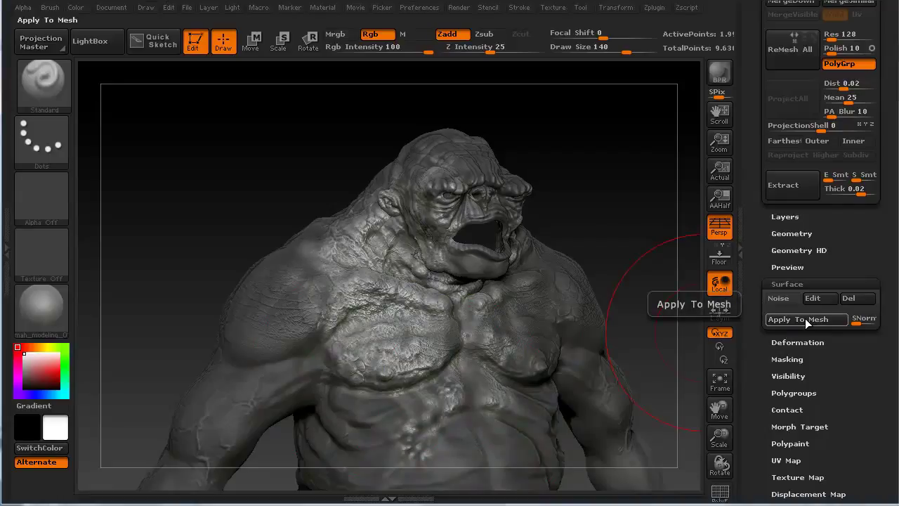
pyautogui.moveTo(211, 211); pyautogui.dragTo(447, 282)
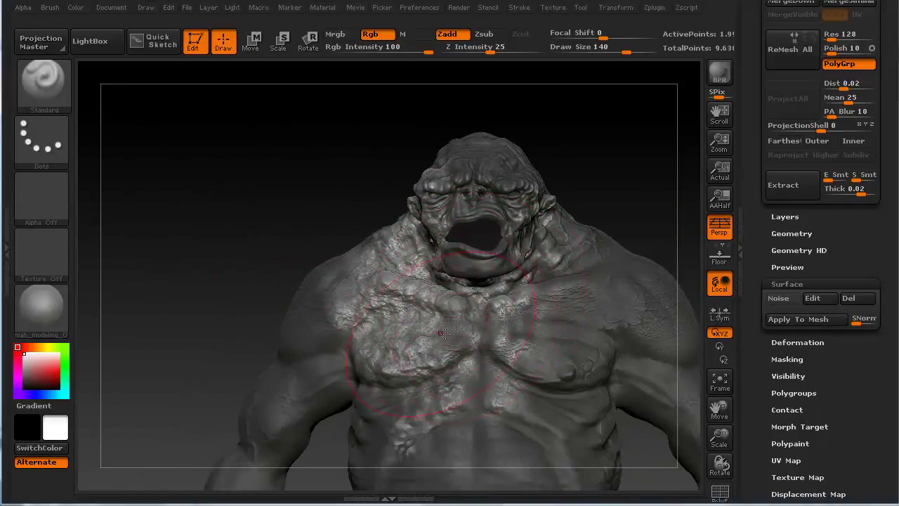
pyautogui.moveTo(204, 158); pyautogui.dragTo(215, 246)
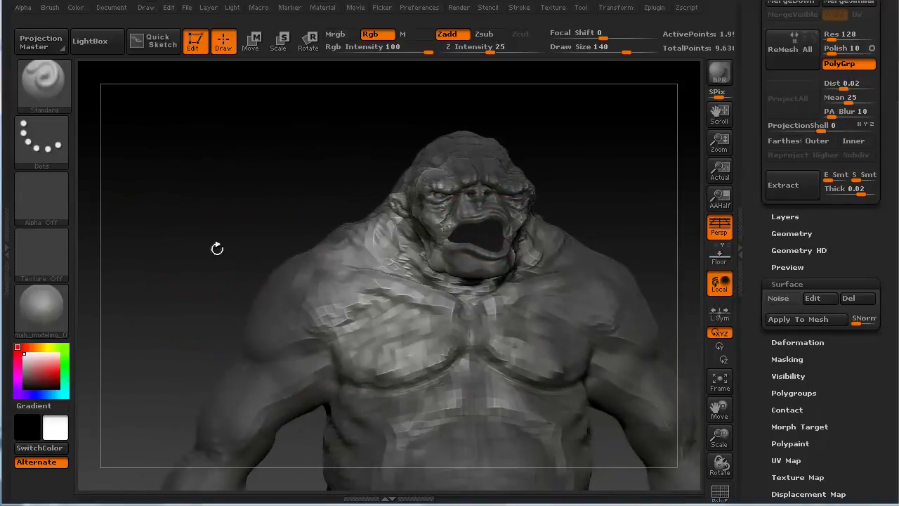
pyautogui.click(817, 320)
# Clear the mask and smooth the noisy relief on the troll's neck, face and chest with the Smooth brush
pyautogui.moveTo(188, 204); pyautogui.dragTo(150, 263)
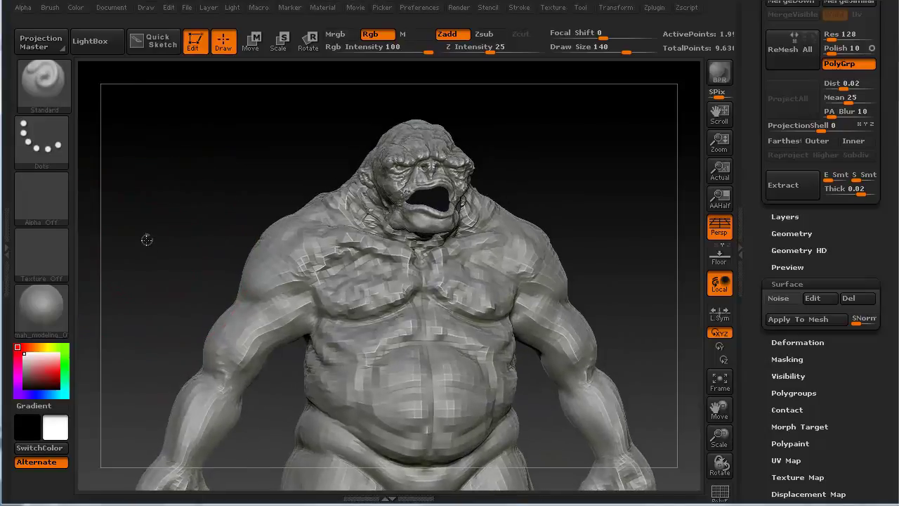
pyautogui.moveTo(149, 232); pyautogui.dragTo(277, 294)
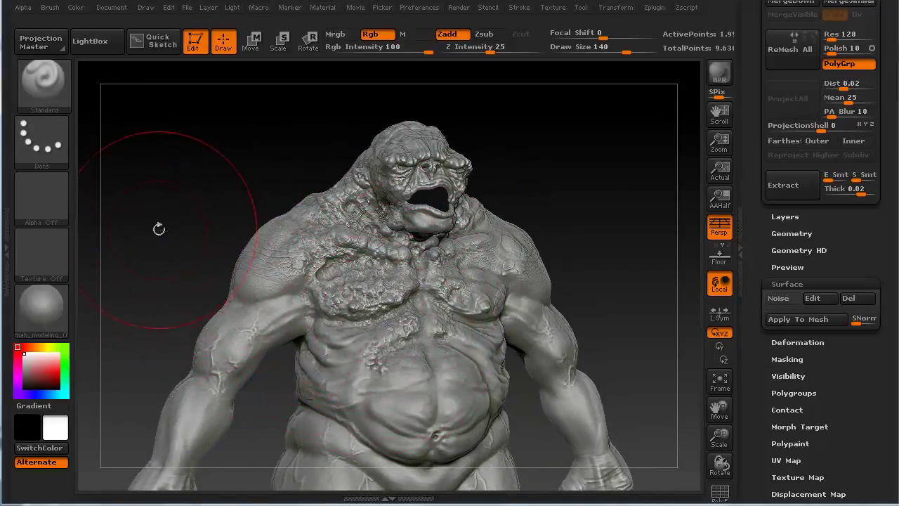
pyautogui.moveTo(159, 227); pyautogui.dragTo(203, 206)
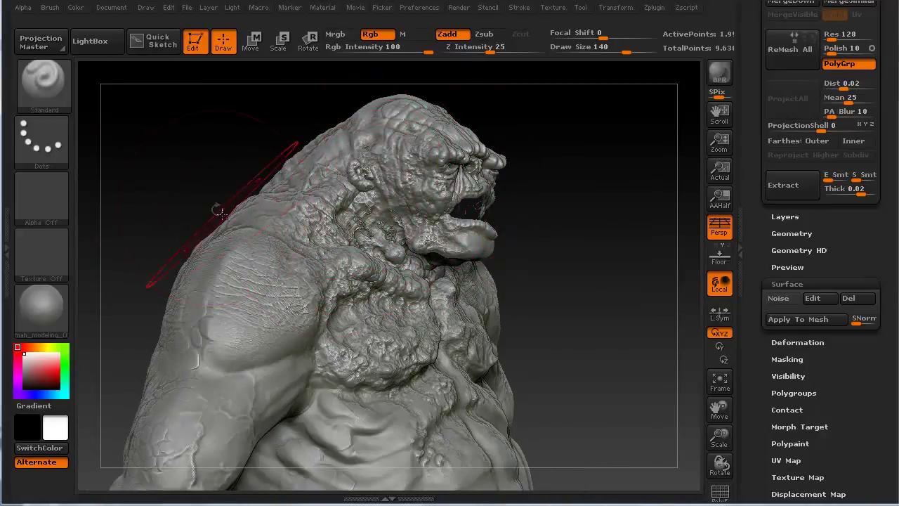
pyautogui.press('shift')
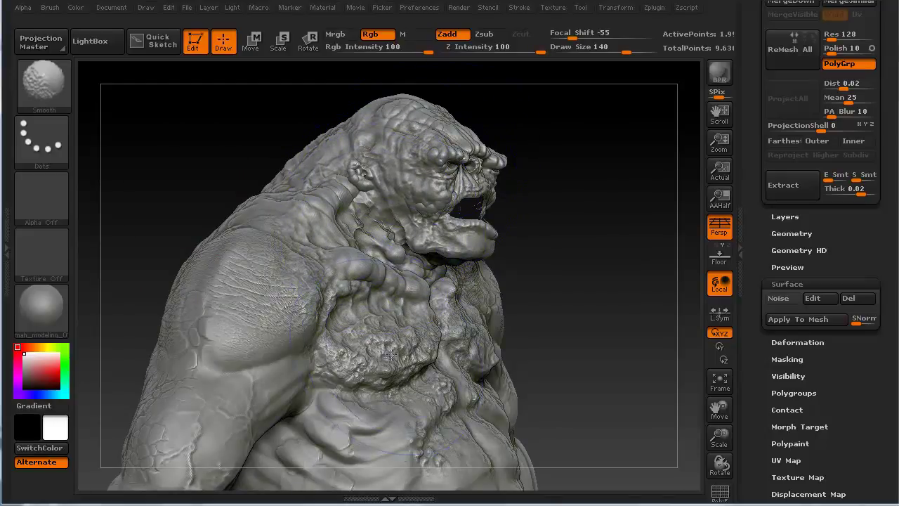
pyautogui.moveTo(160, 182)
pyautogui.mouseDown()
pyautogui.moveTo(143, 179)
pyautogui.moveTo(142, 190)
pyautogui.mouseUp()
pyautogui.press('shift')
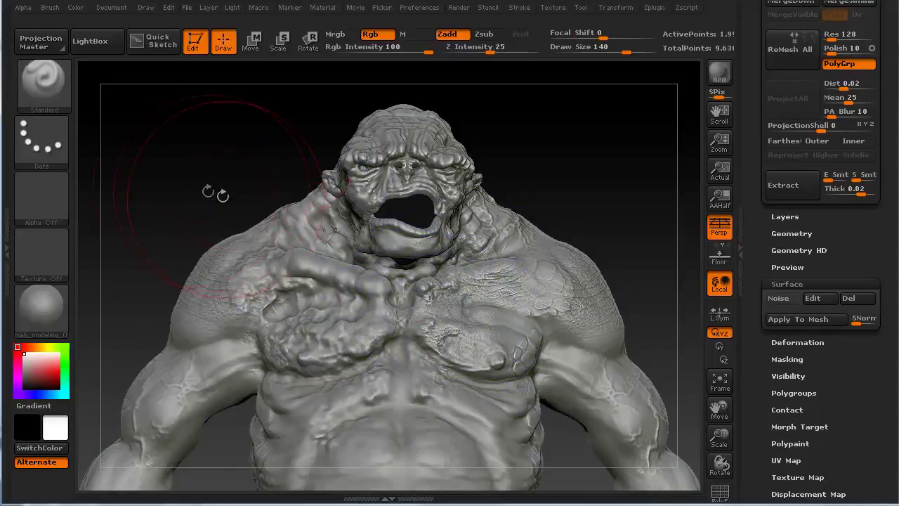
# Apply the surface noise once more to the whole unmasked troll mesh
pyautogui.moveTo(211, 190)
pyautogui.mouseDown()
pyautogui.moveTo(150, 185)
pyautogui.moveTo(130, 155)
pyautogui.mouseUp()
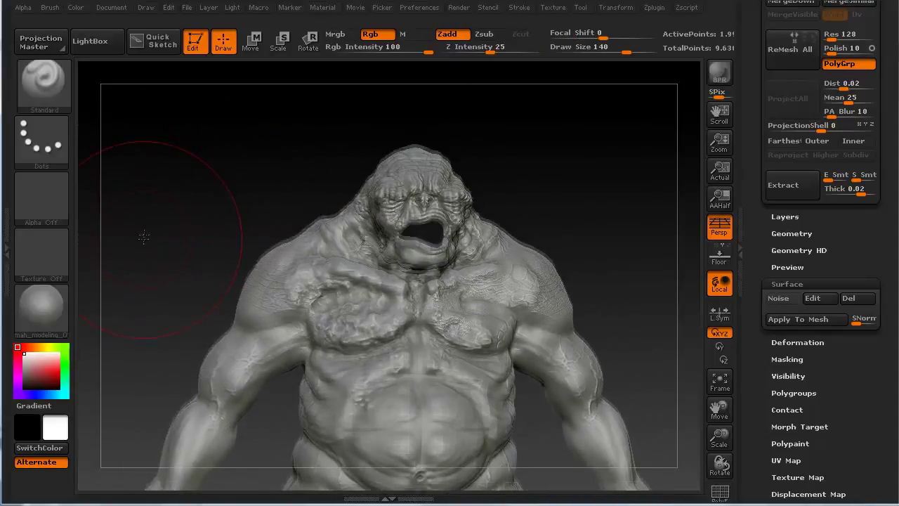
pyautogui.moveTo(145, 236)
pyautogui.mouseDown()
pyautogui.moveTo(150, 227)
pyautogui.moveTo(157, 243)
pyautogui.moveTo(141, 229)
pyautogui.moveTo(135, 240)
pyautogui.moveTo(153, 239)
pyautogui.mouseUp()
pyautogui.moveTo(212, 207)
pyautogui.mouseDown()
pyautogui.moveTo(151, 205)
pyautogui.moveTo(159, 203)
pyautogui.moveTo(151, 267)
pyautogui.moveTo(147, 260)
pyautogui.moveTo(169, 299)
pyautogui.moveTo(150, 259)
pyautogui.moveTo(151, 307)
pyautogui.moveTo(161, 253)
pyautogui.moveTo(180, 232)
pyautogui.moveTo(173, 263)
pyautogui.moveTo(183, 257)
pyautogui.moveTo(178, 239)
pyautogui.mouseUp()
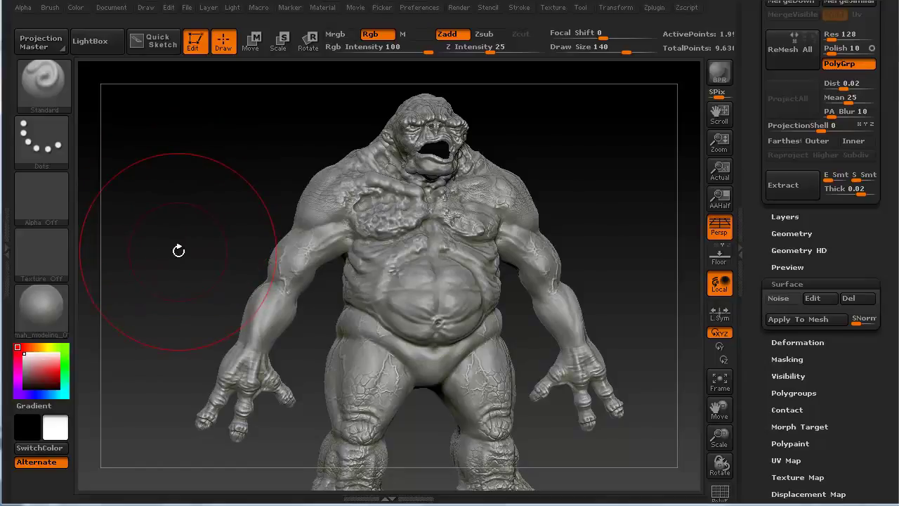
pyautogui.click(781, 321)
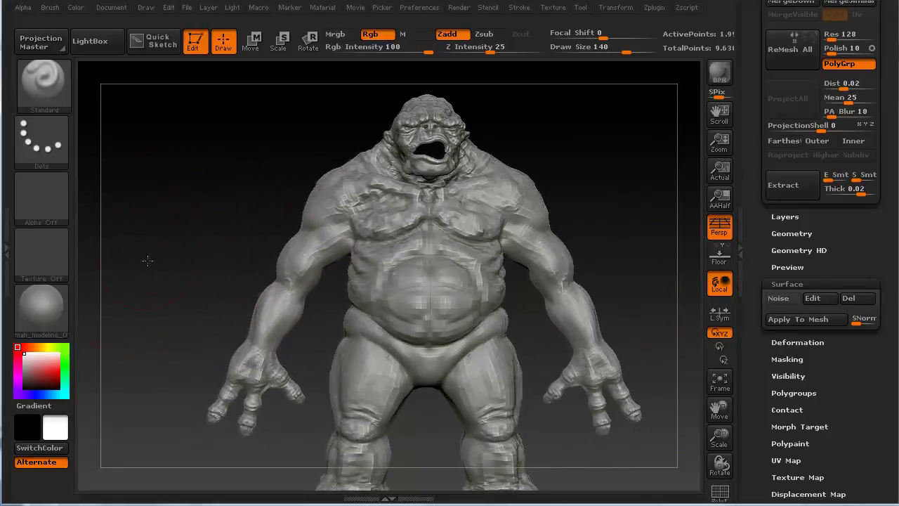
pyautogui.moveTo(148, 261); pyautogui.dragTo(336, 269)
# Switch to the PM3D_Plane3D_1 tool and tilt the rocky plane into an angled view
pyautogui.moveTo(867, 236); pyautogui.dragTo(878, 404)
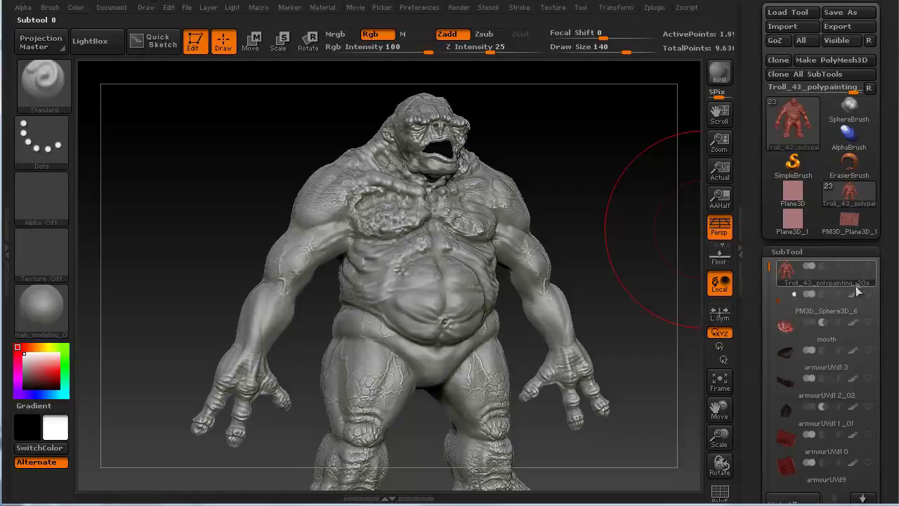
pyautogui.click(848, 224)
pyautogui.moveTo(131, 368); pyautogui.dragTo(117, 286)
pyautogui.moveTo(147, 313); pyautogui.dragTo(130, 243)
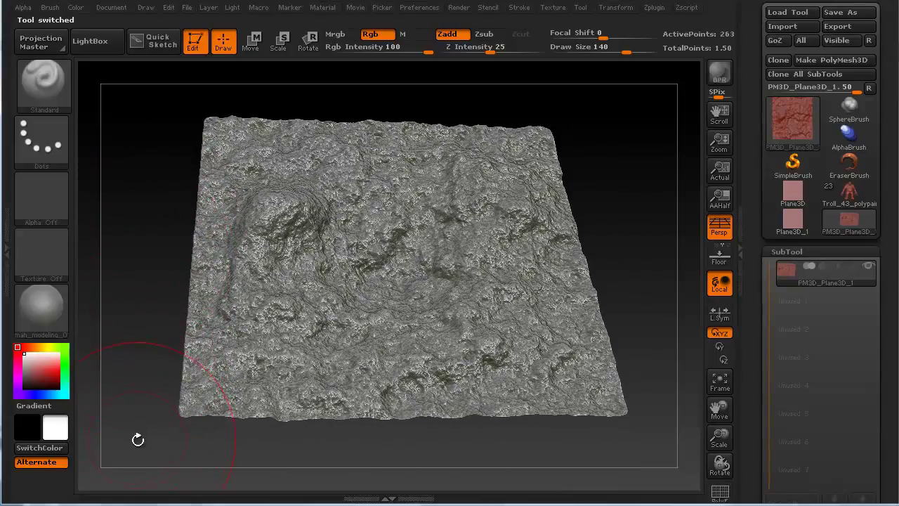